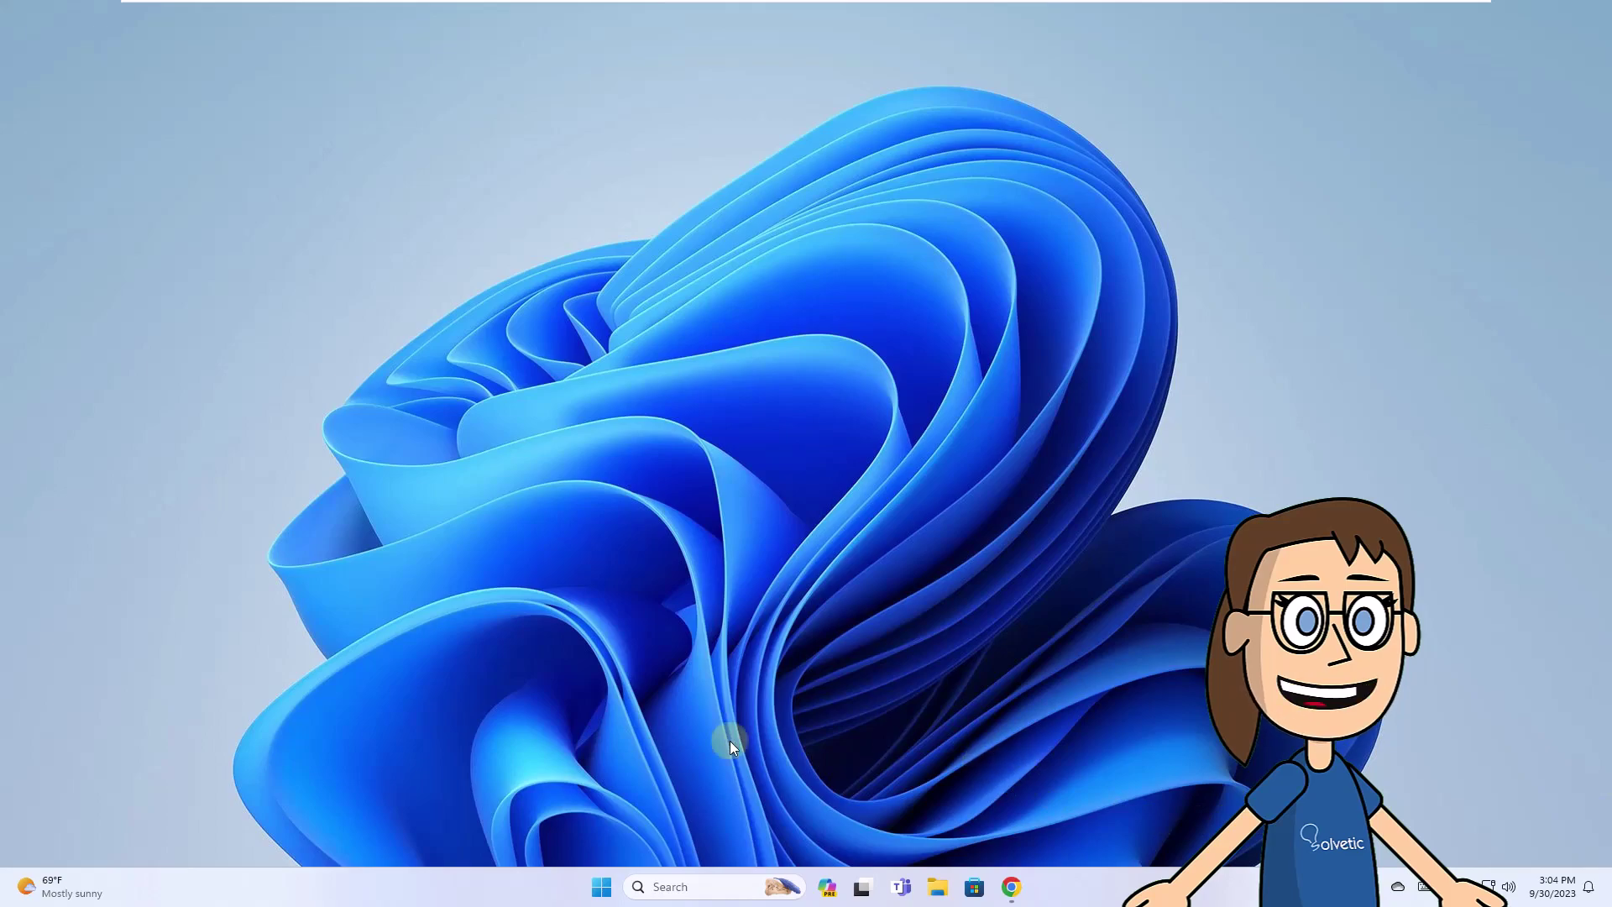
Step: Search Windows for "find" and open the Find my device settings
left_click(700, 884)
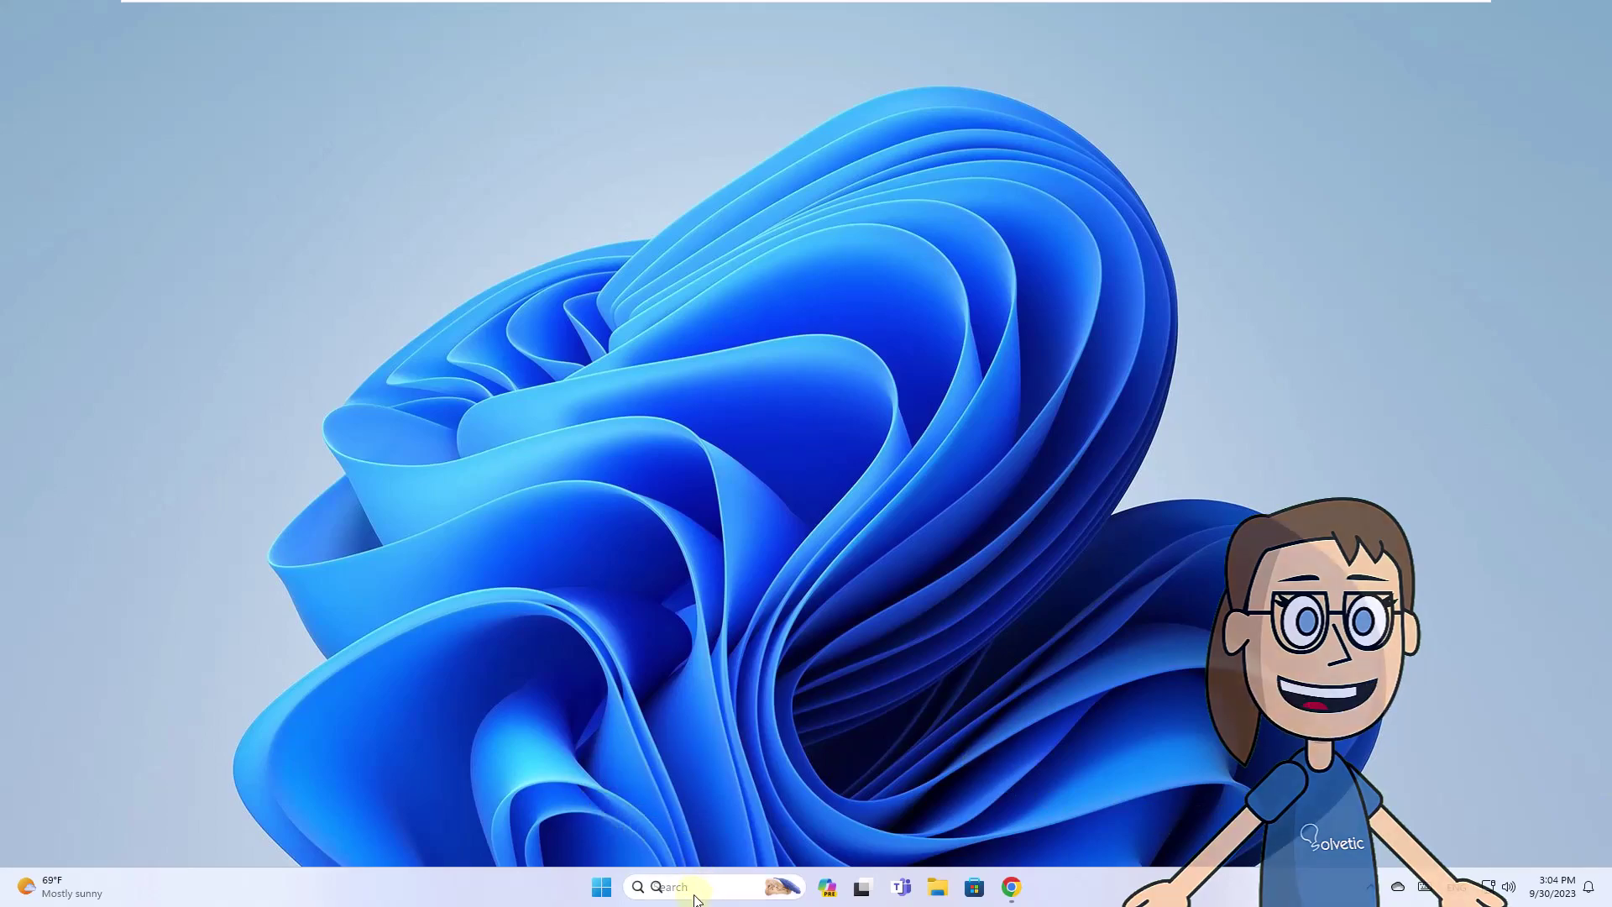
type("fi")
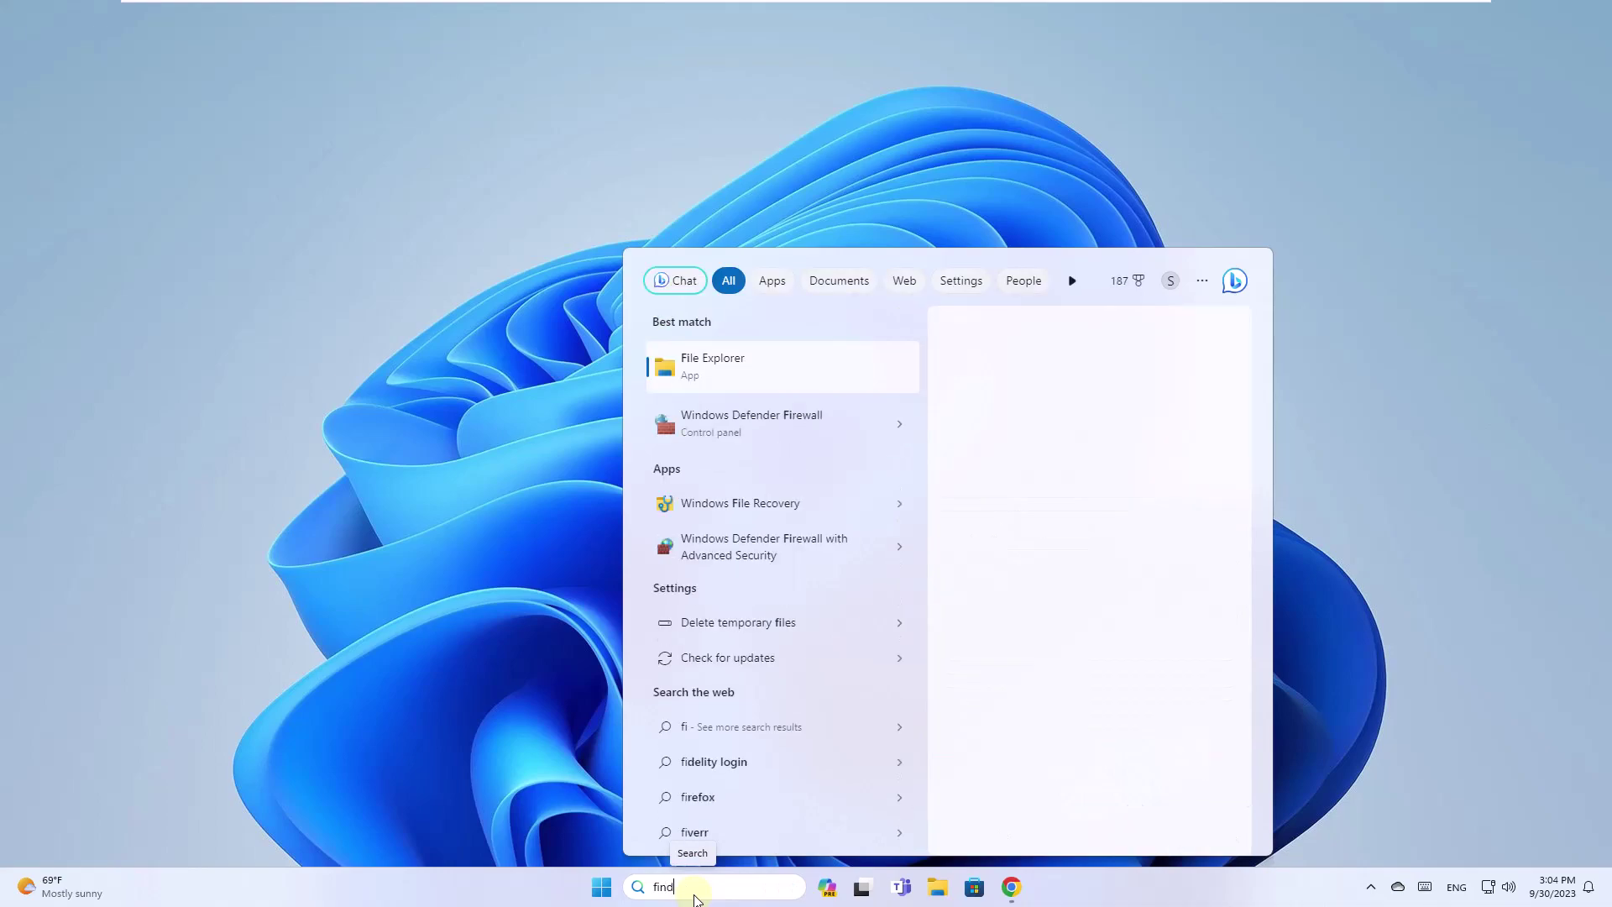
type("nd")
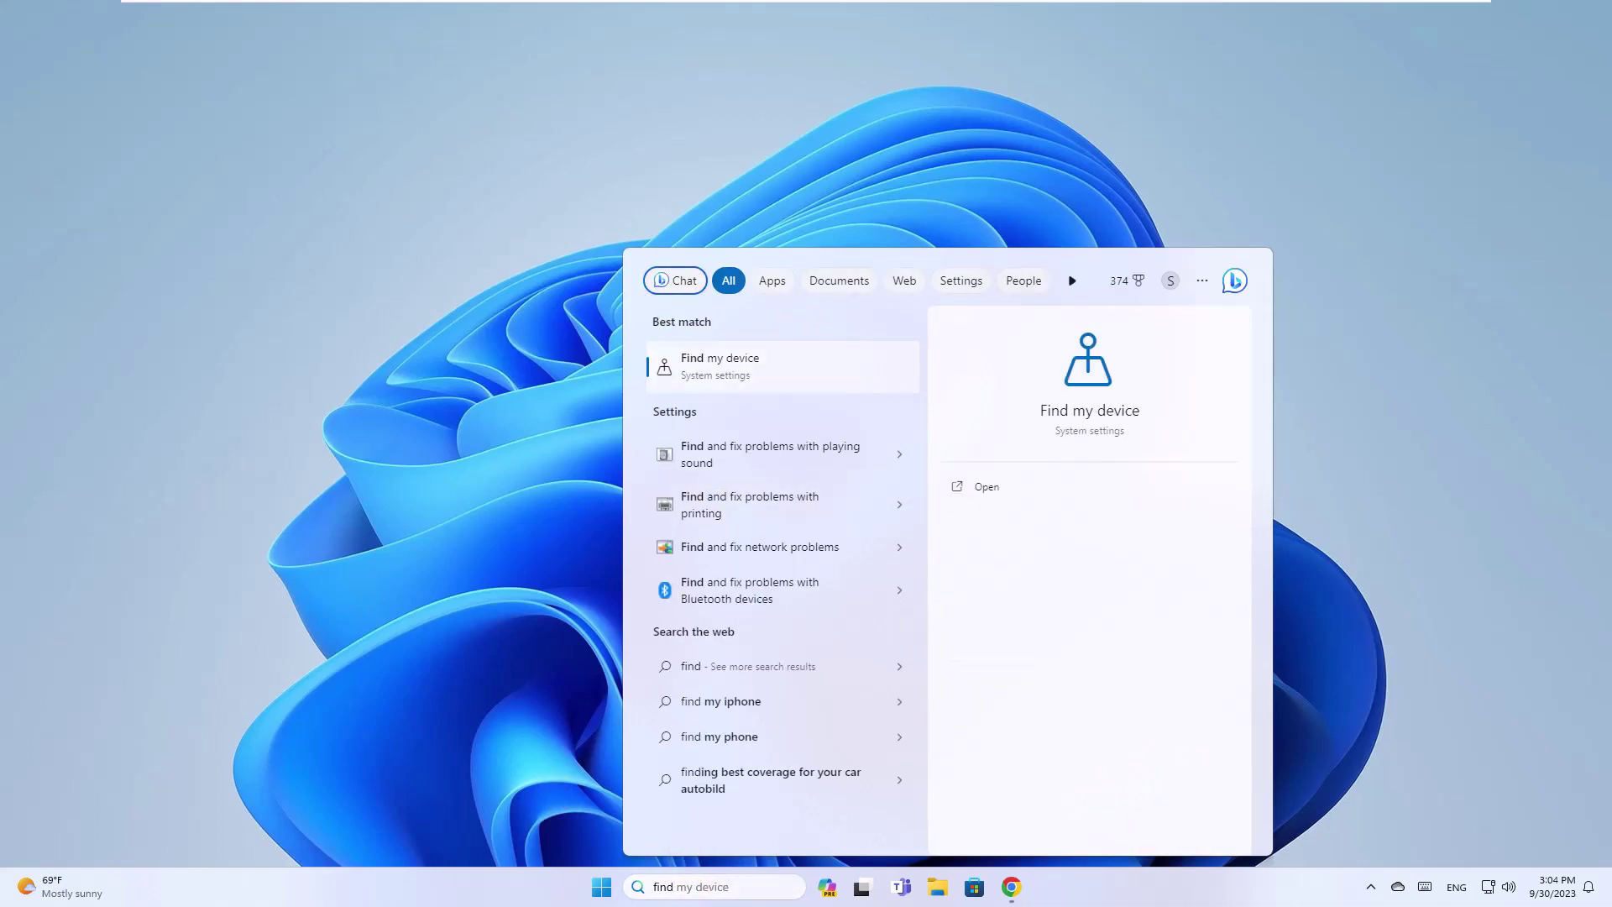
key("Return")
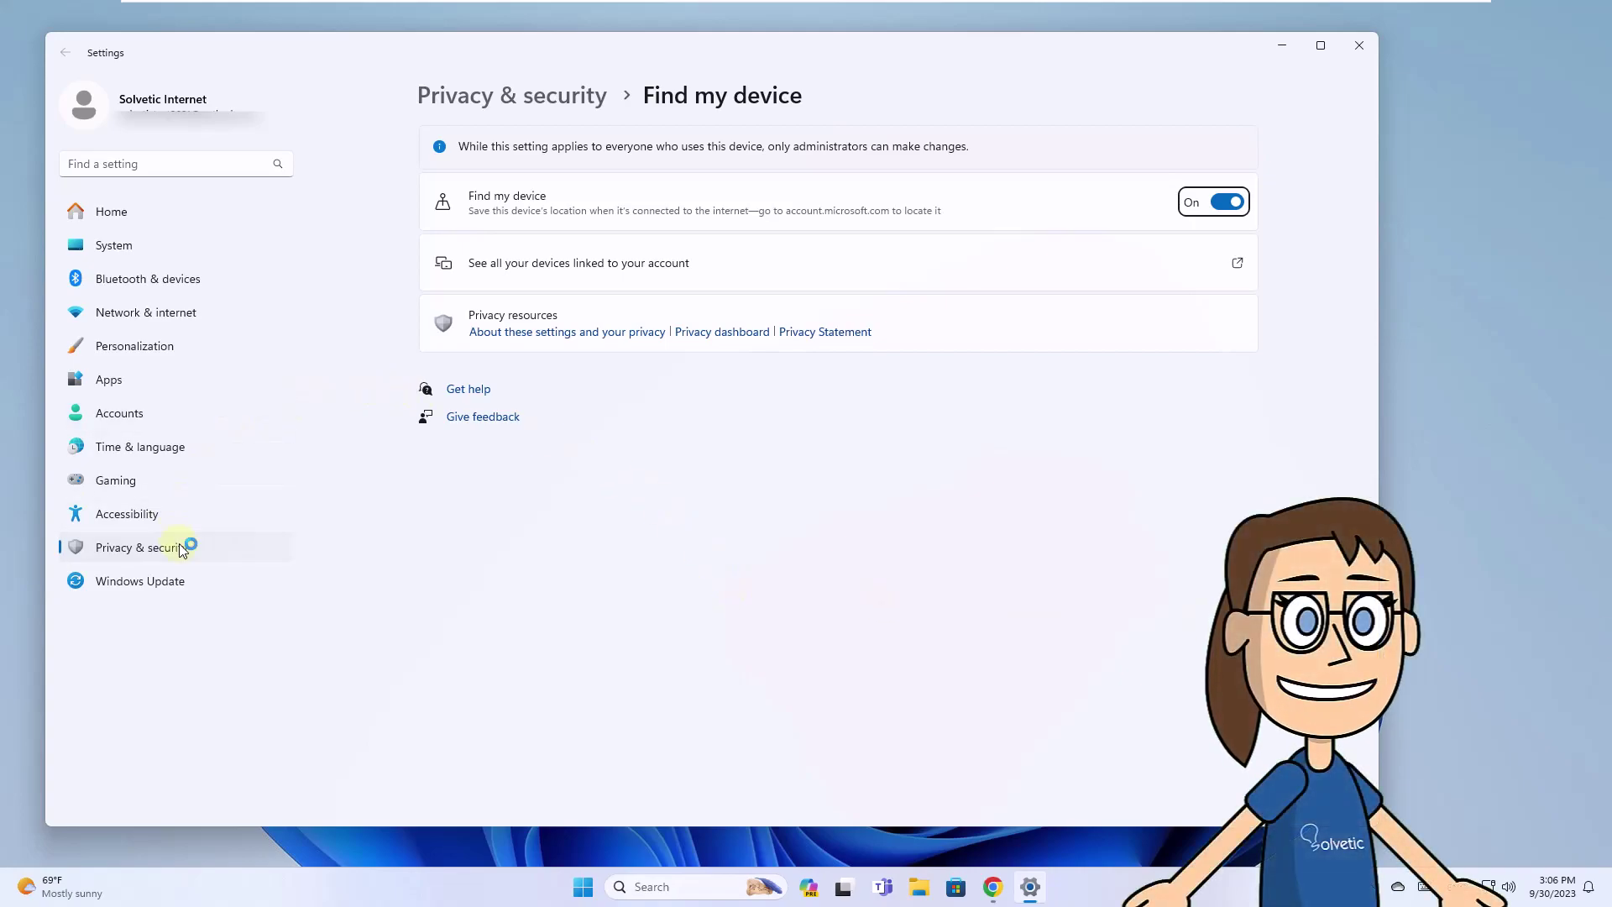
Step: Open the Location app permissions within the Privacy & security settings
left_click(510, 104)
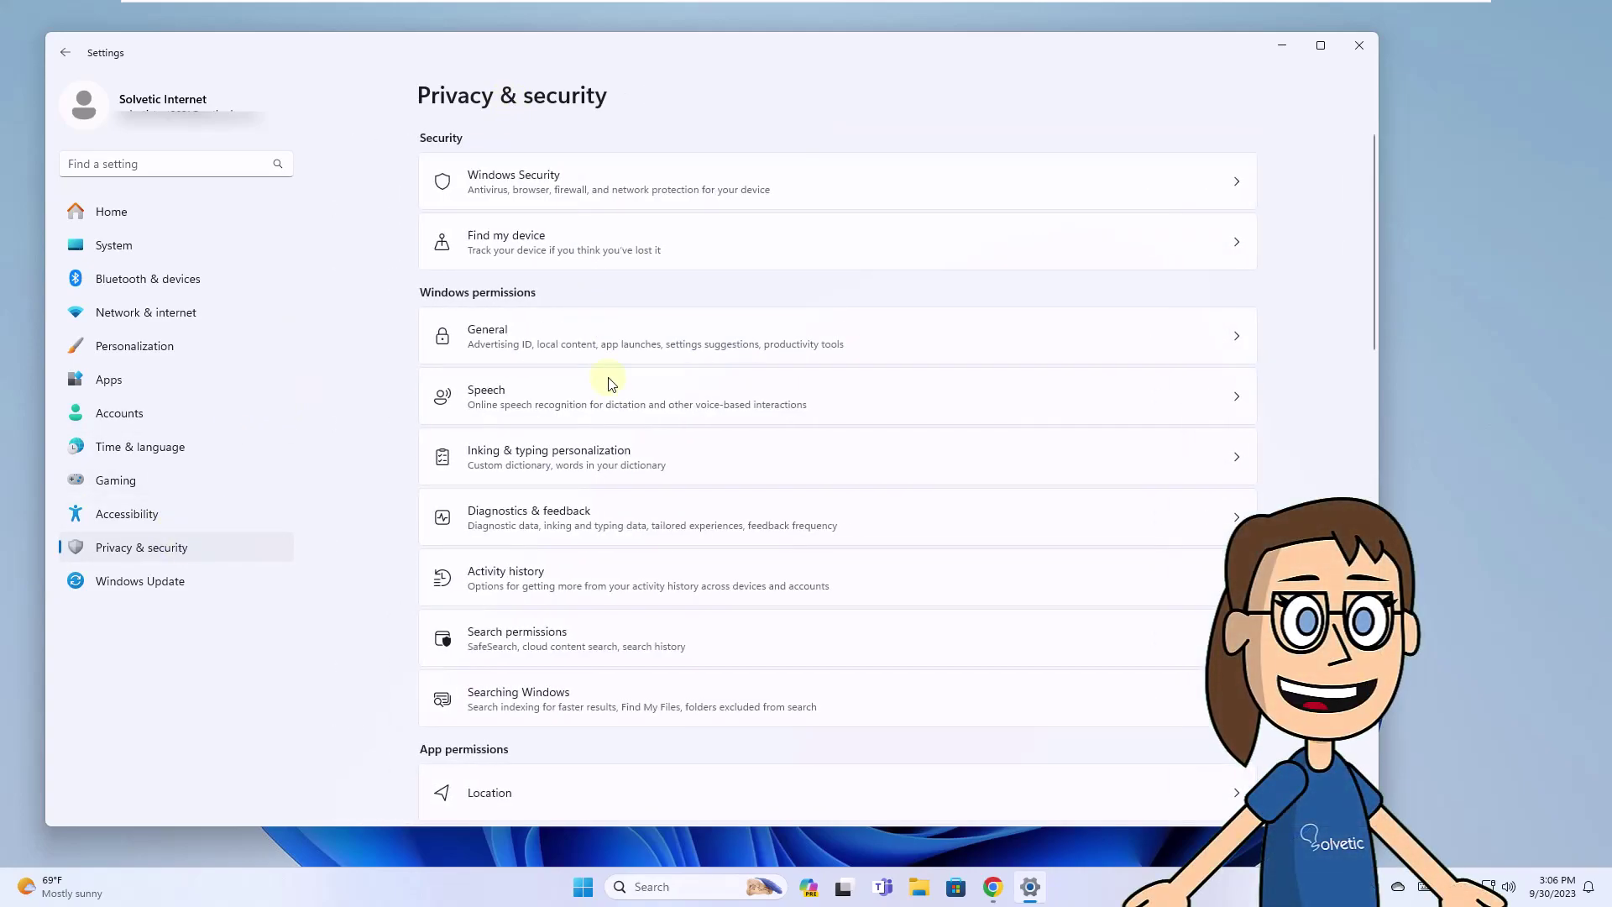
scroll(685, 487, "down", 5)
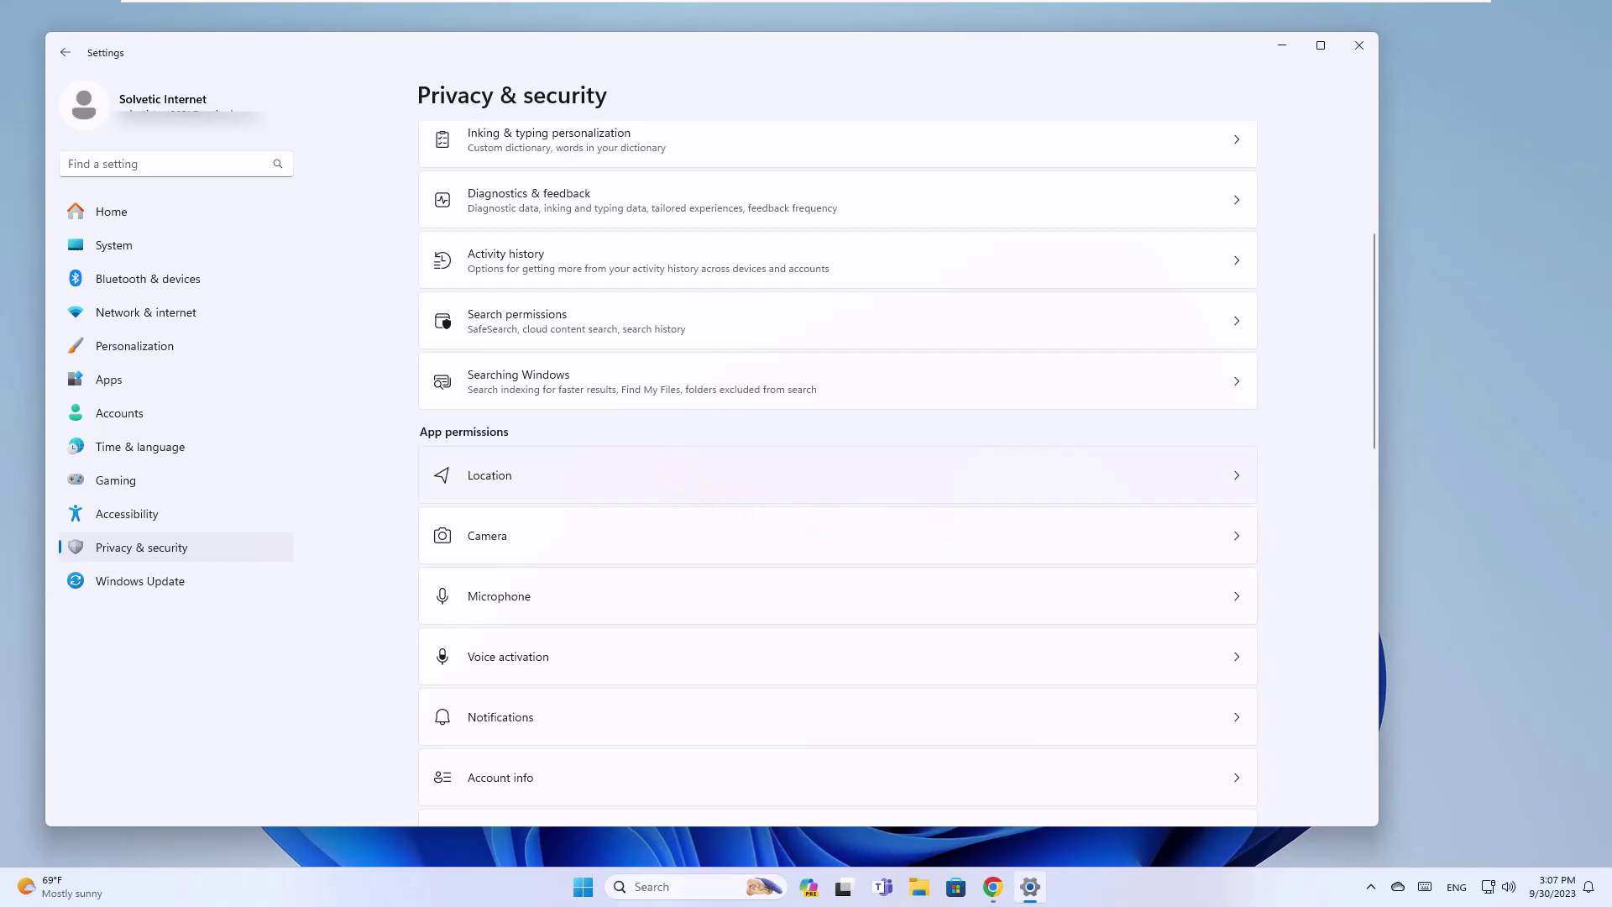
left_click(490, 475)
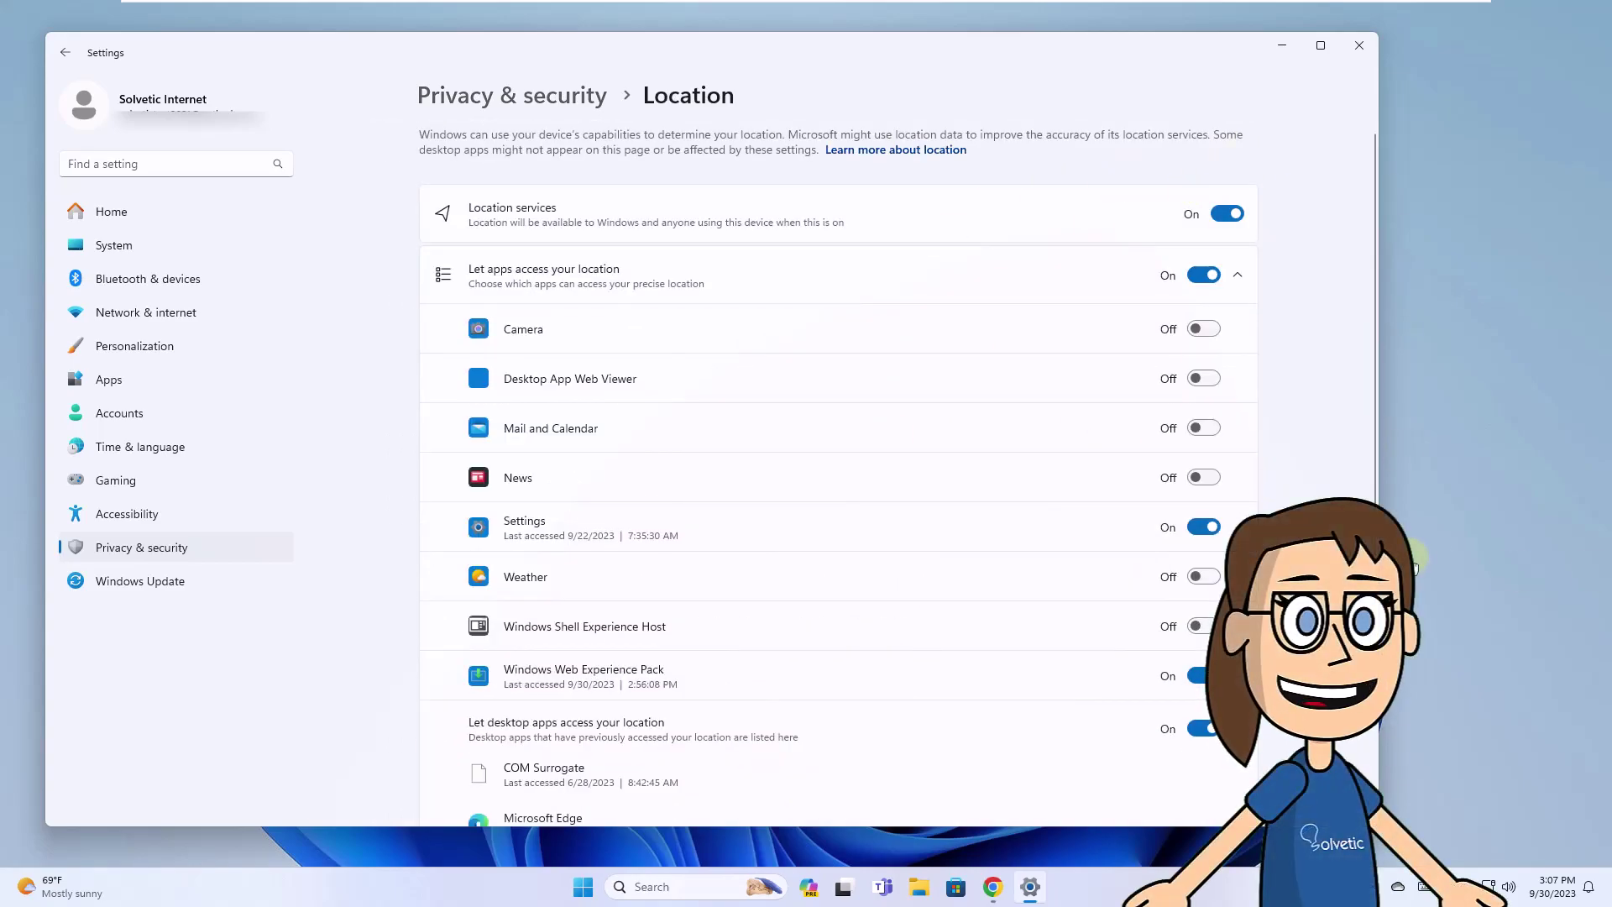
Step: Start setting the default location in Maps and allow Maps to access the precise location
scroll(1310, 613, "down", 5)
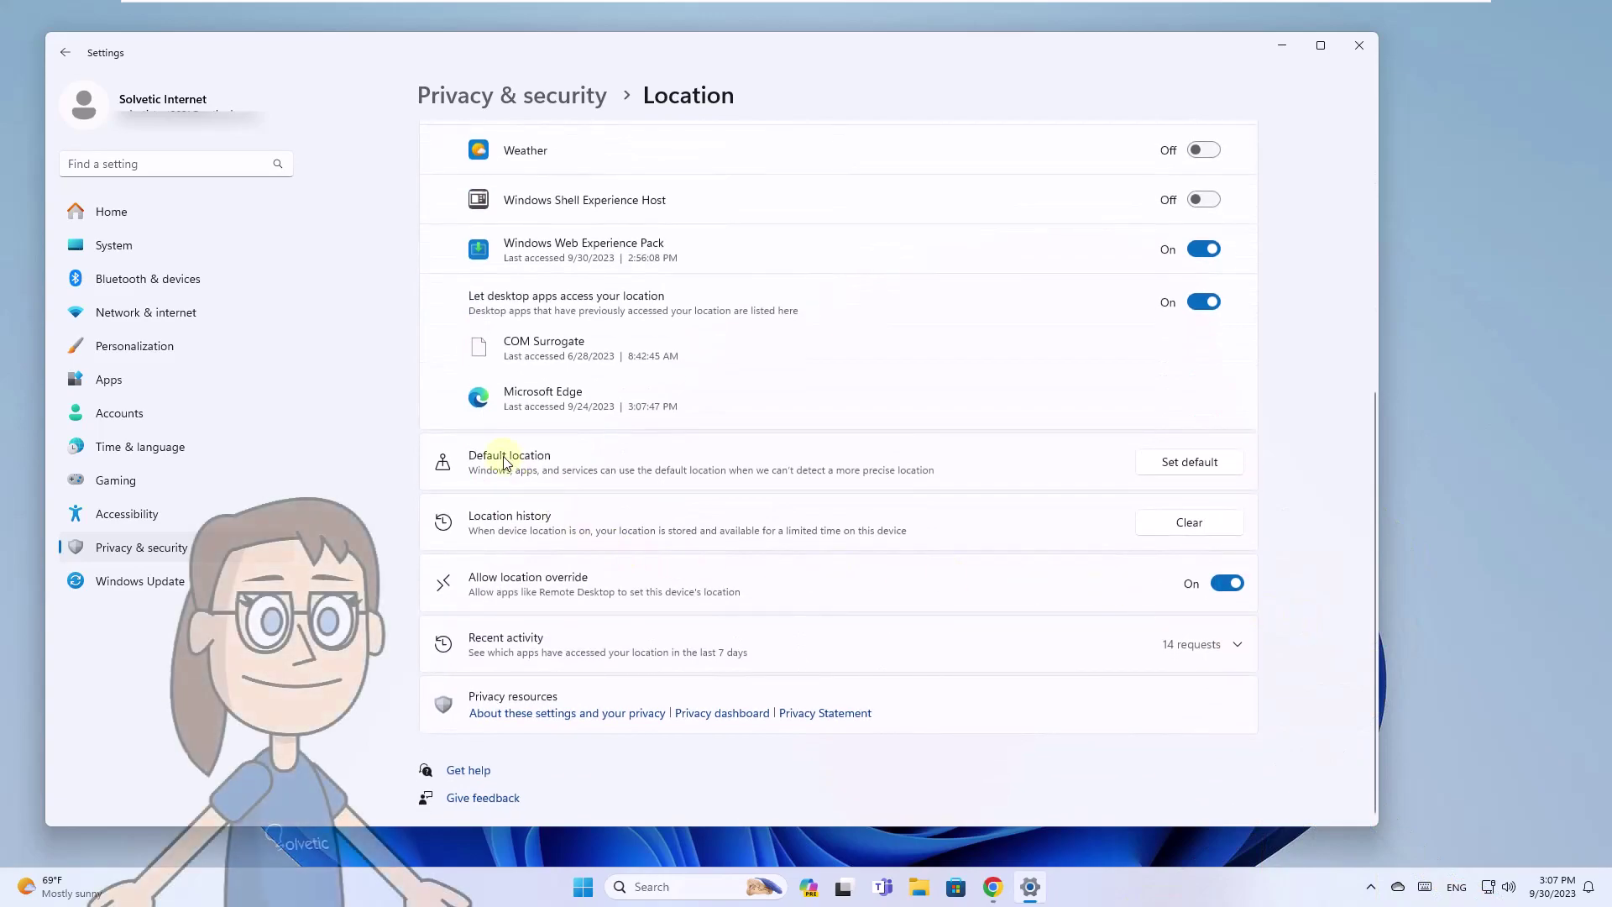
left_click(1180, 467)
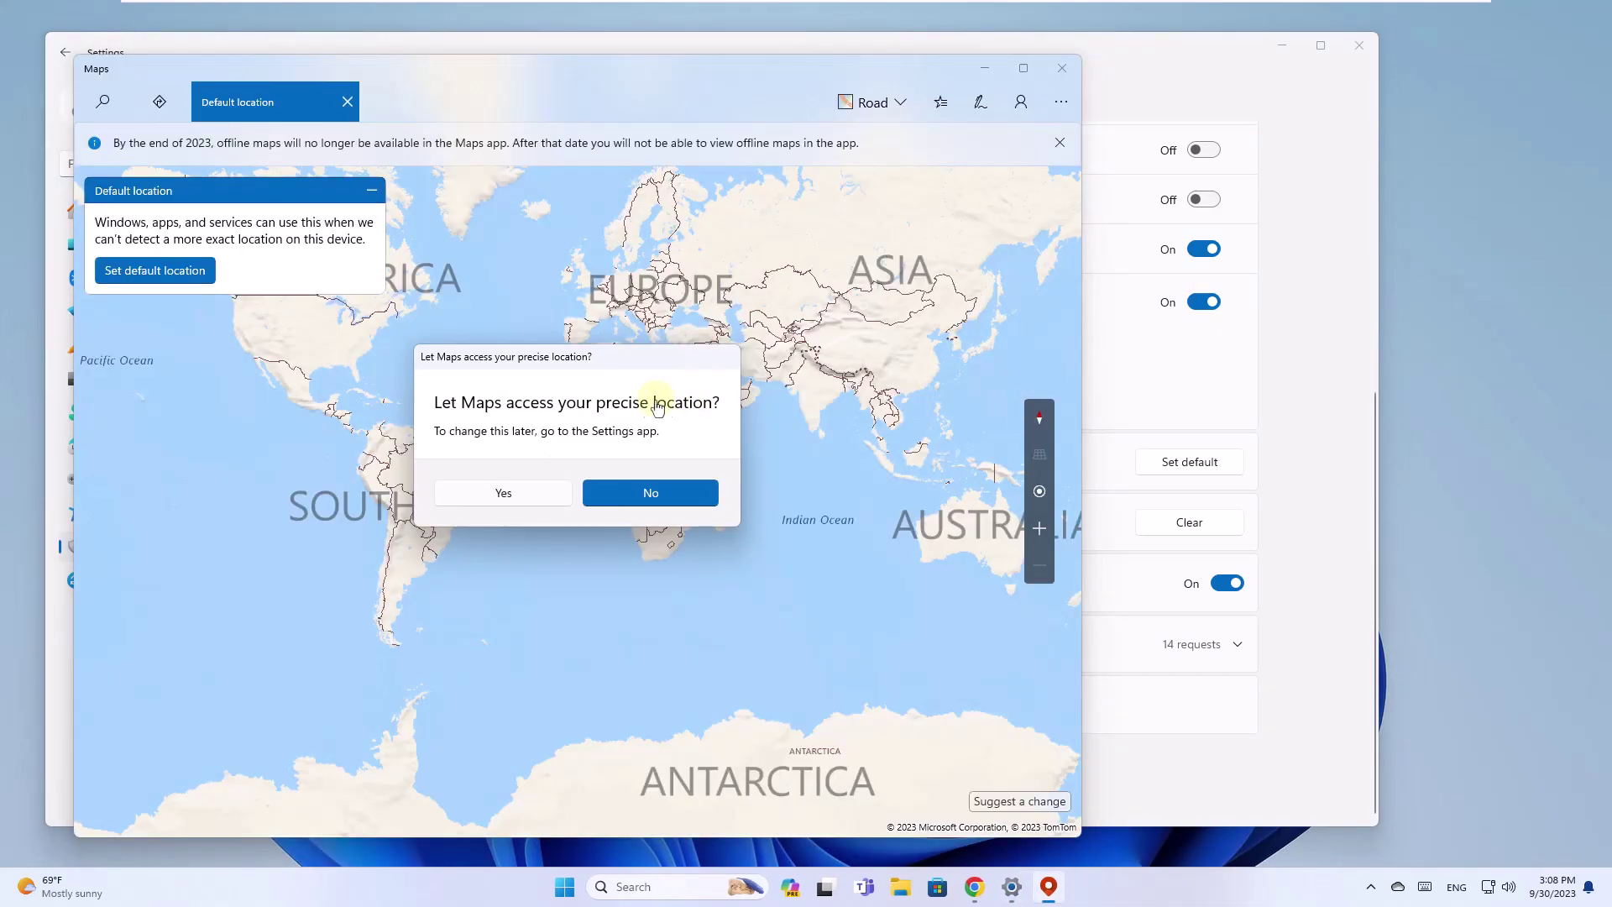
left_click(559, 495)
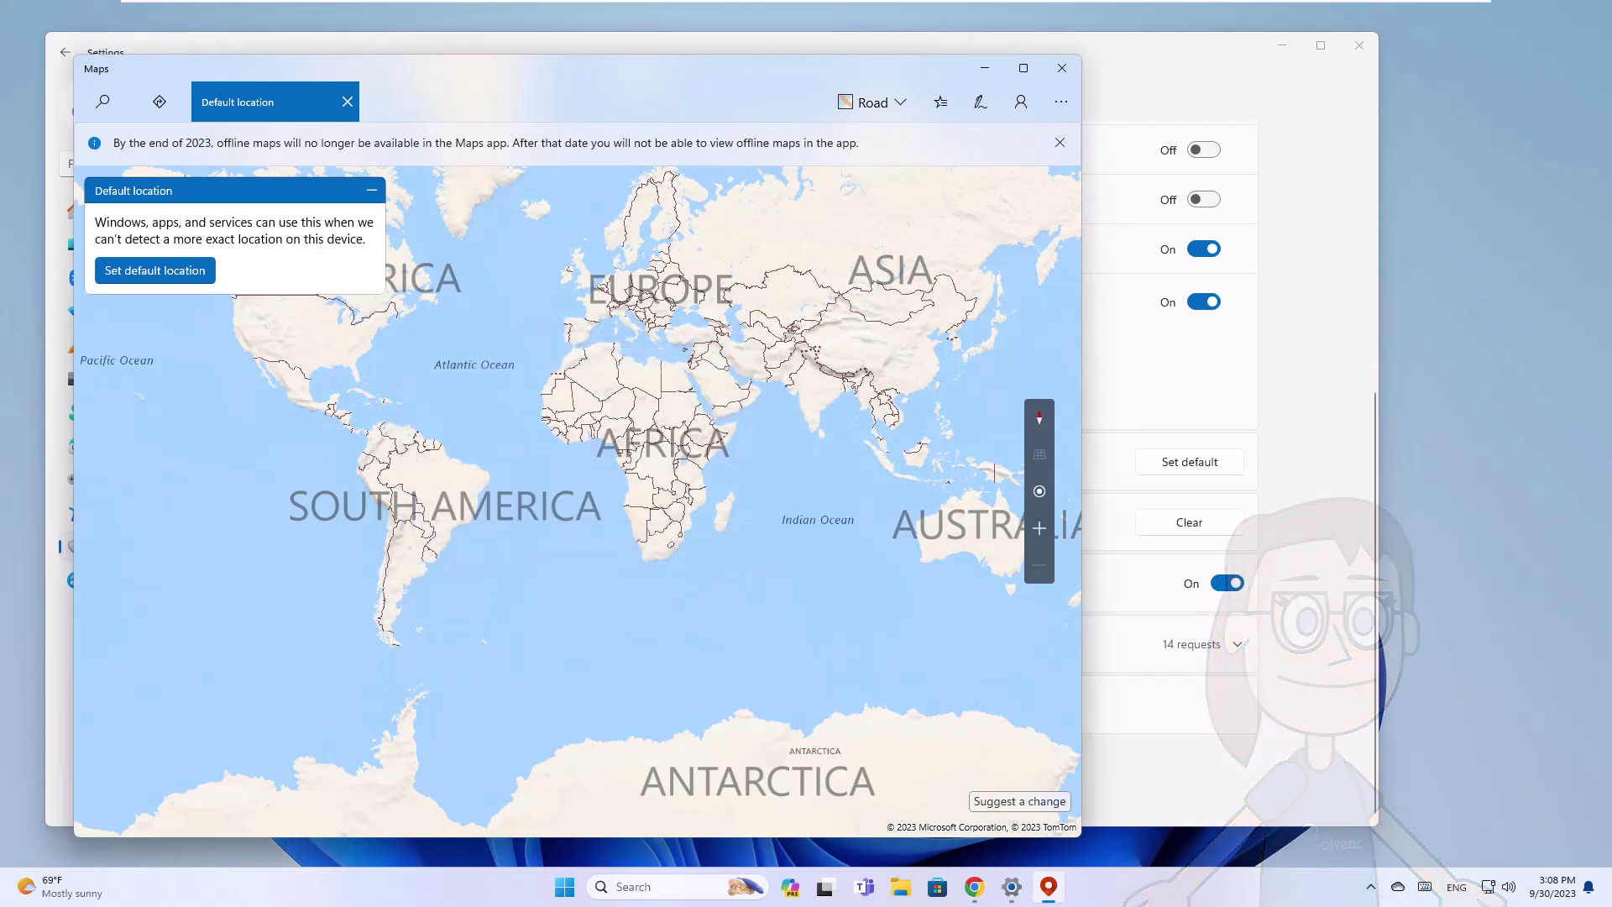
Step: Set Bogotá as the default location, minimize Maps and close Settings
left_click(165, 277)
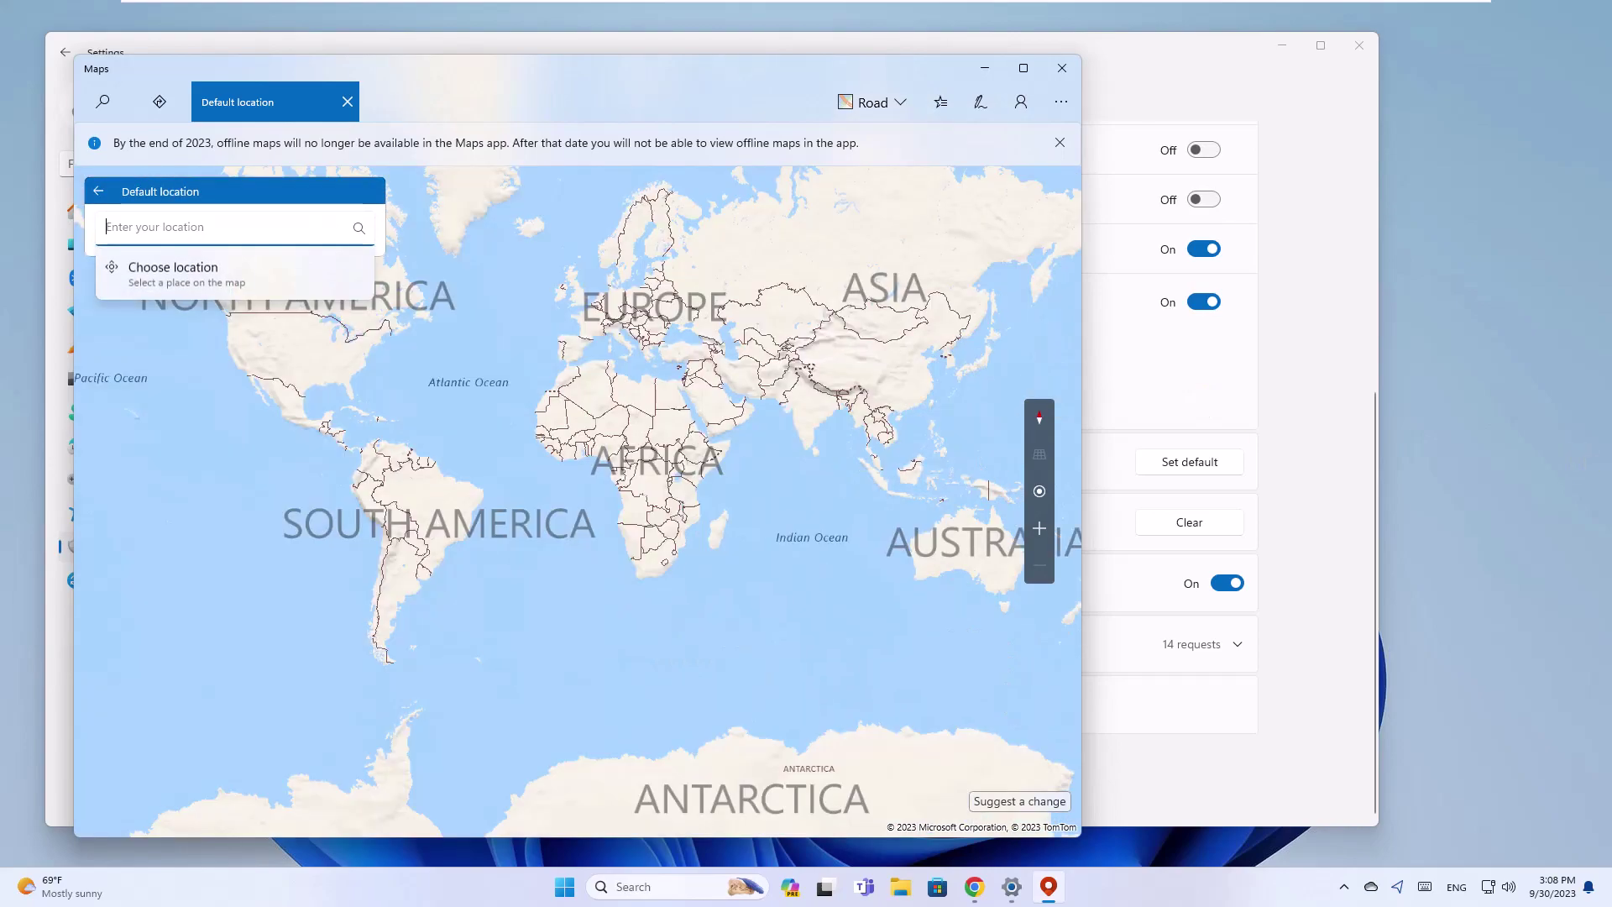
left_click(480, 286)
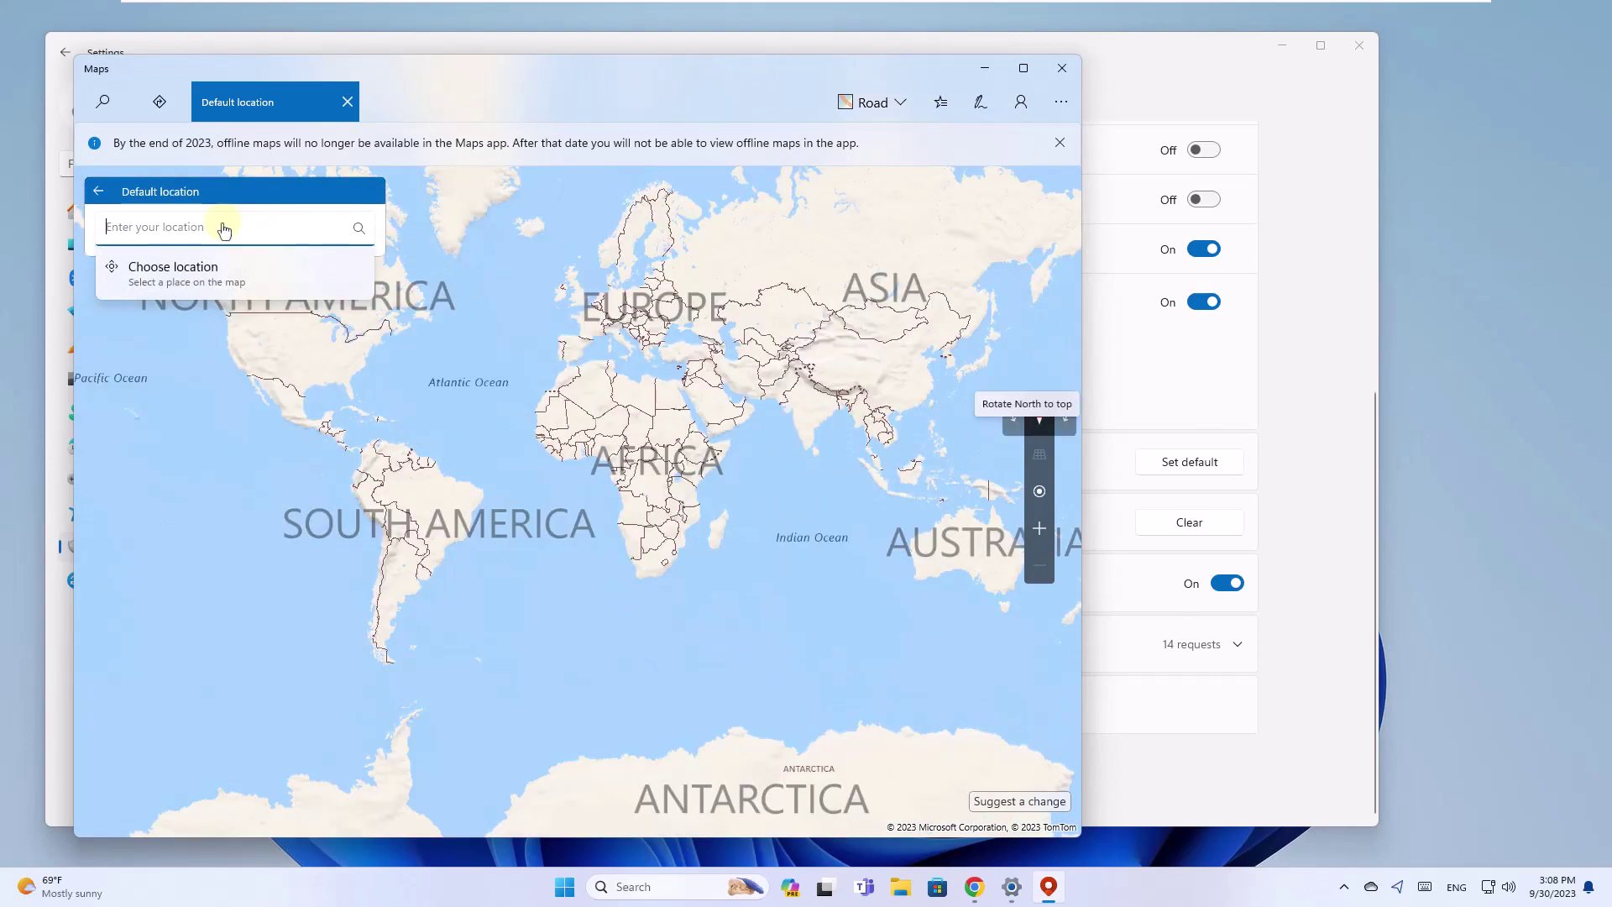
left_click(226, 226)
type("Bogot")
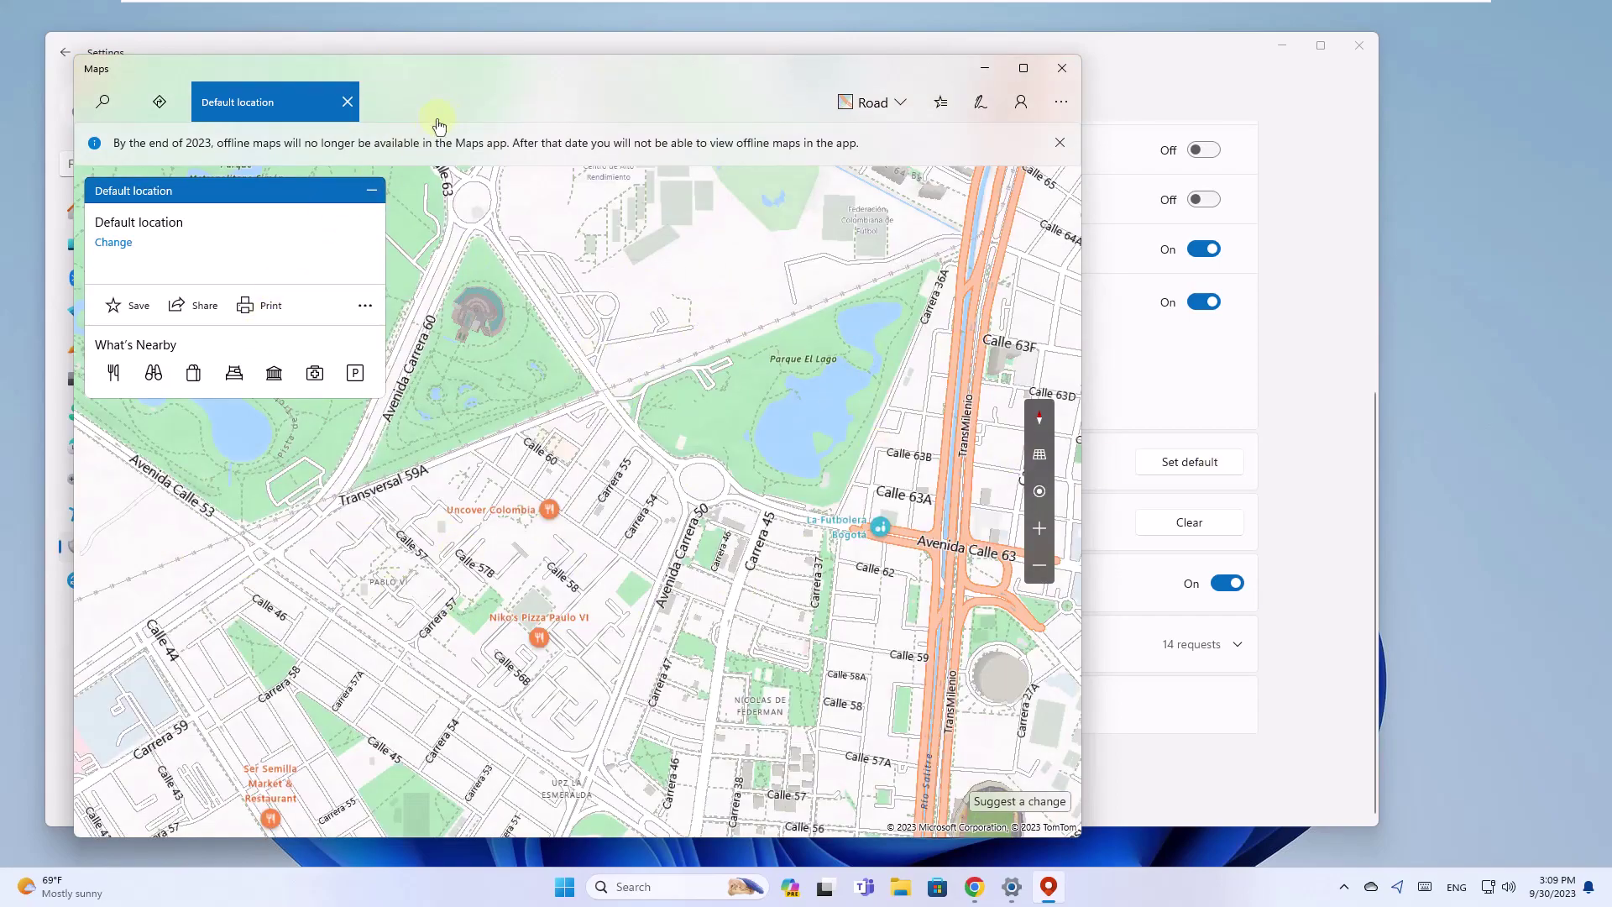
left_click(987, 73)
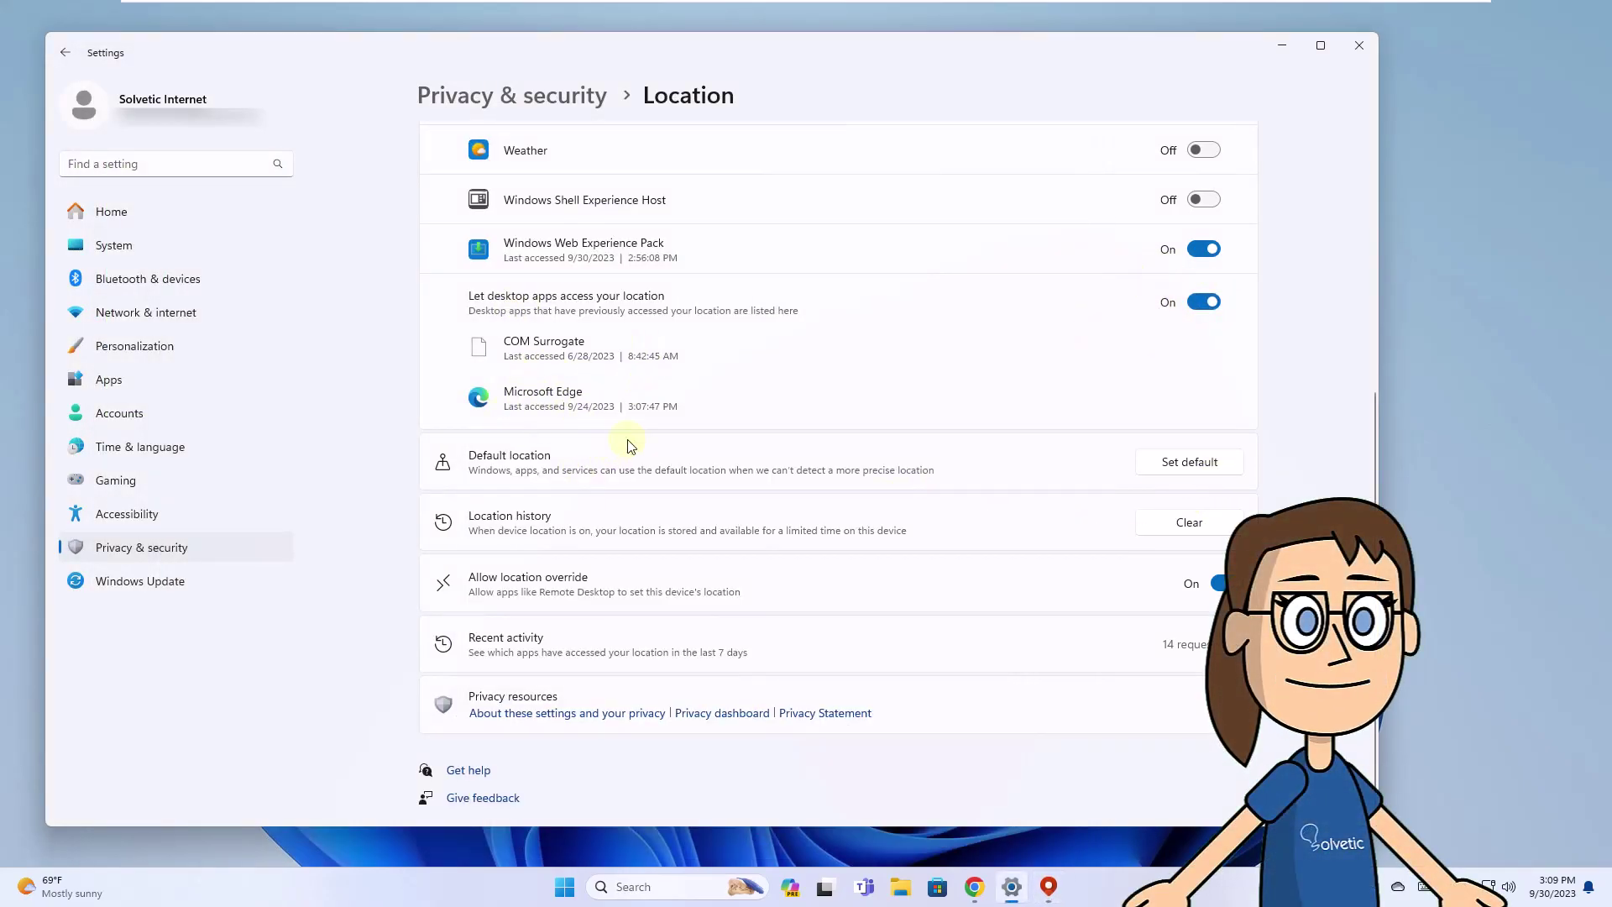
left_click(1358, 46)
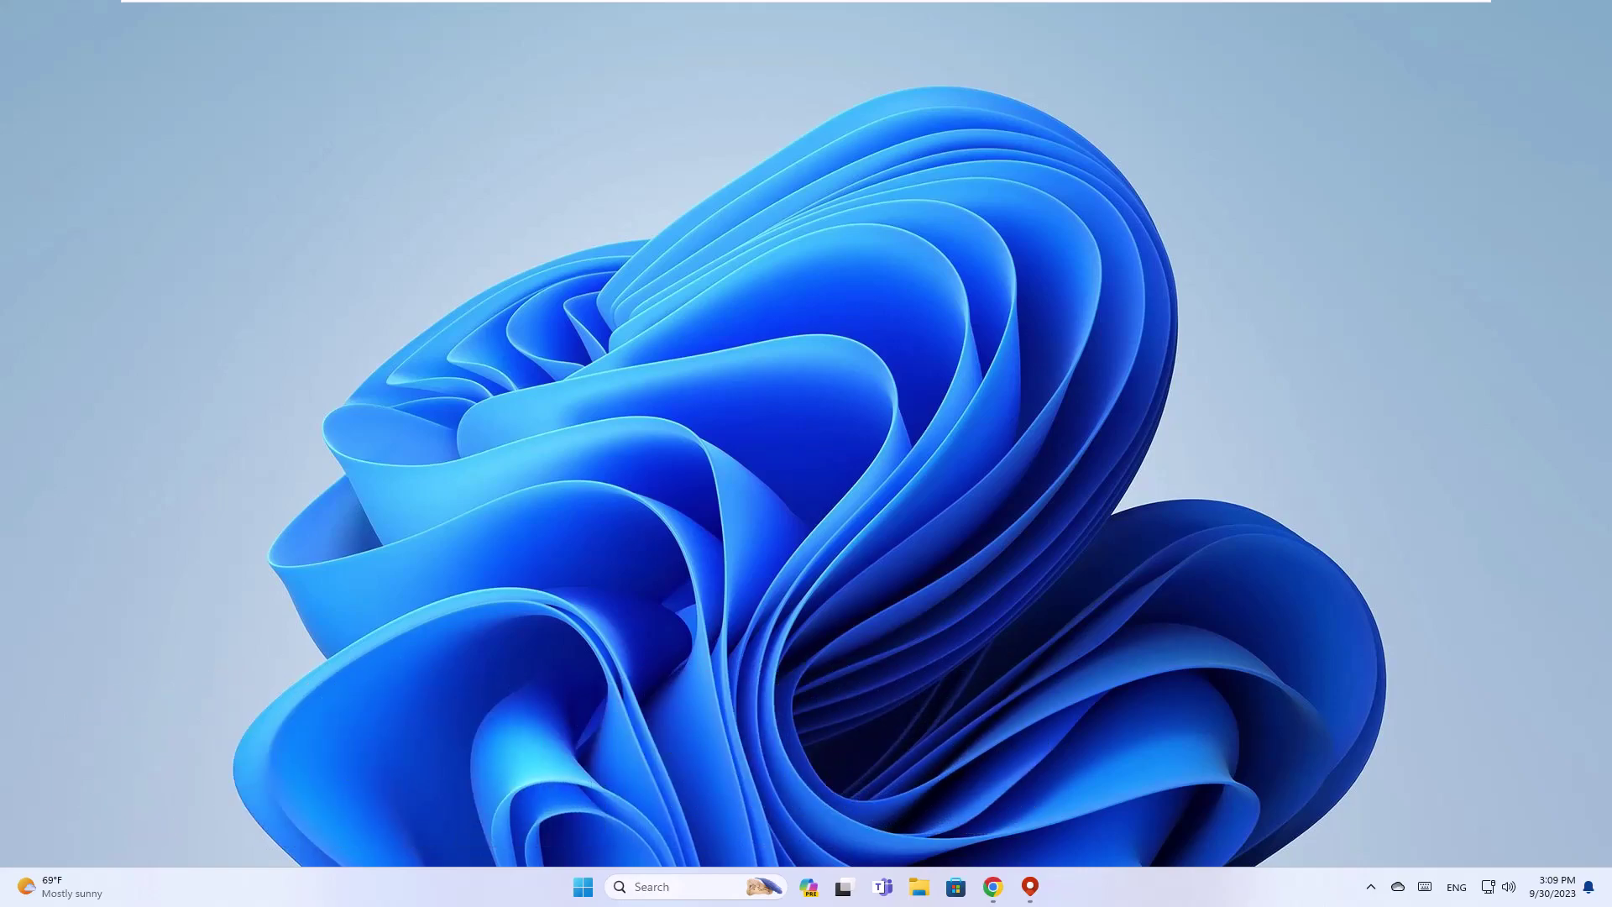
Step: Find the Find my device page through a Windows search for "find" and open it again
left_click(681, 896)
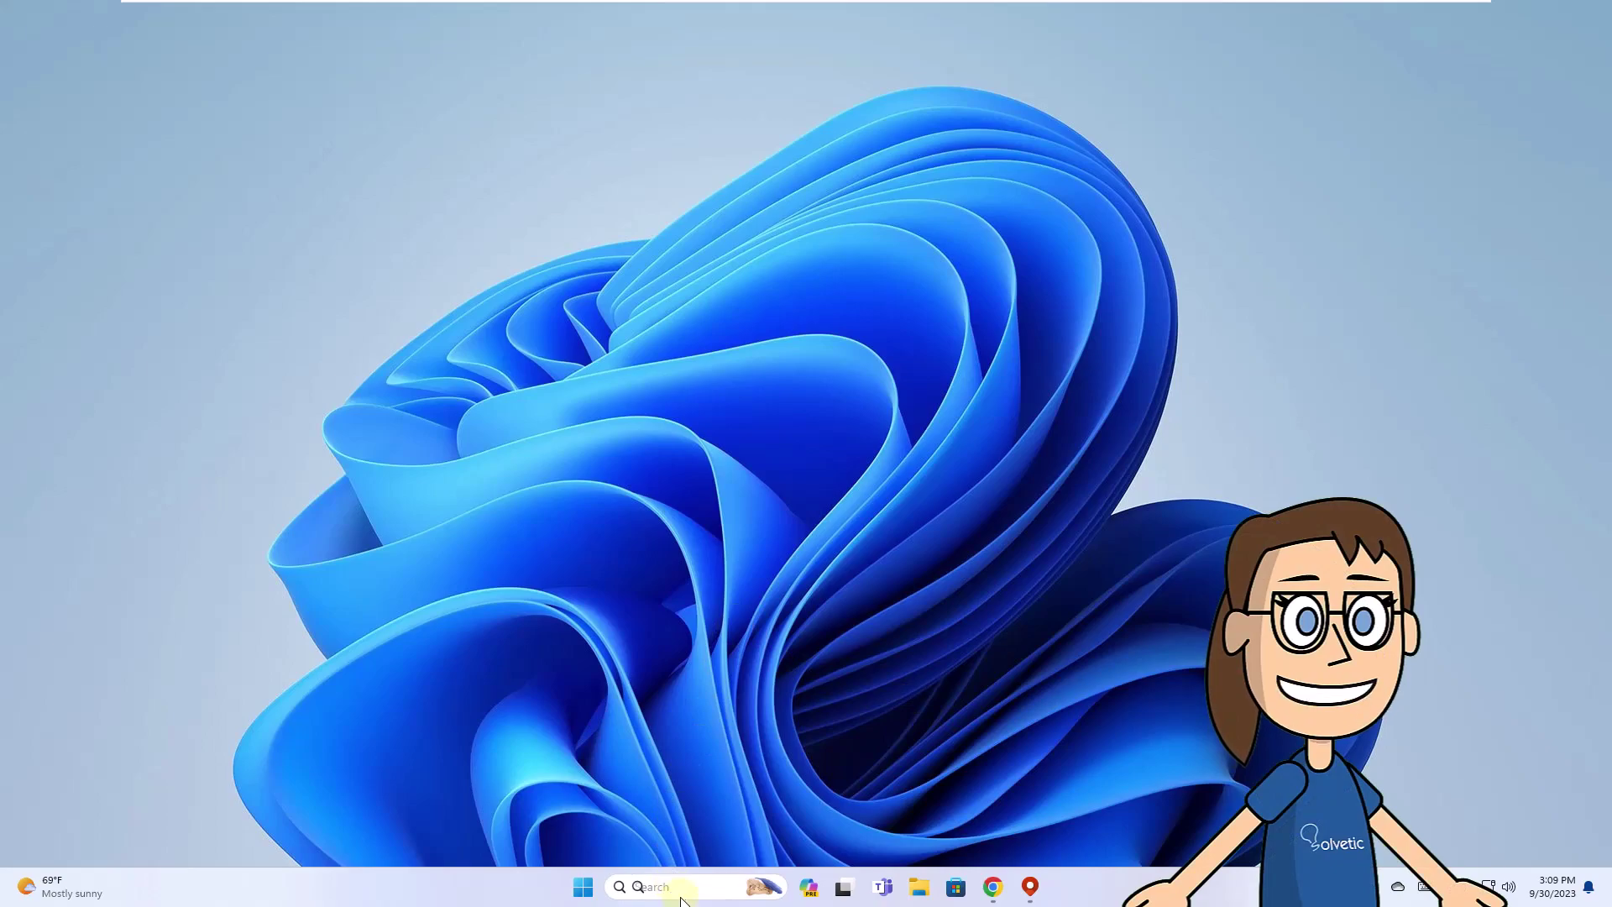
type("find")
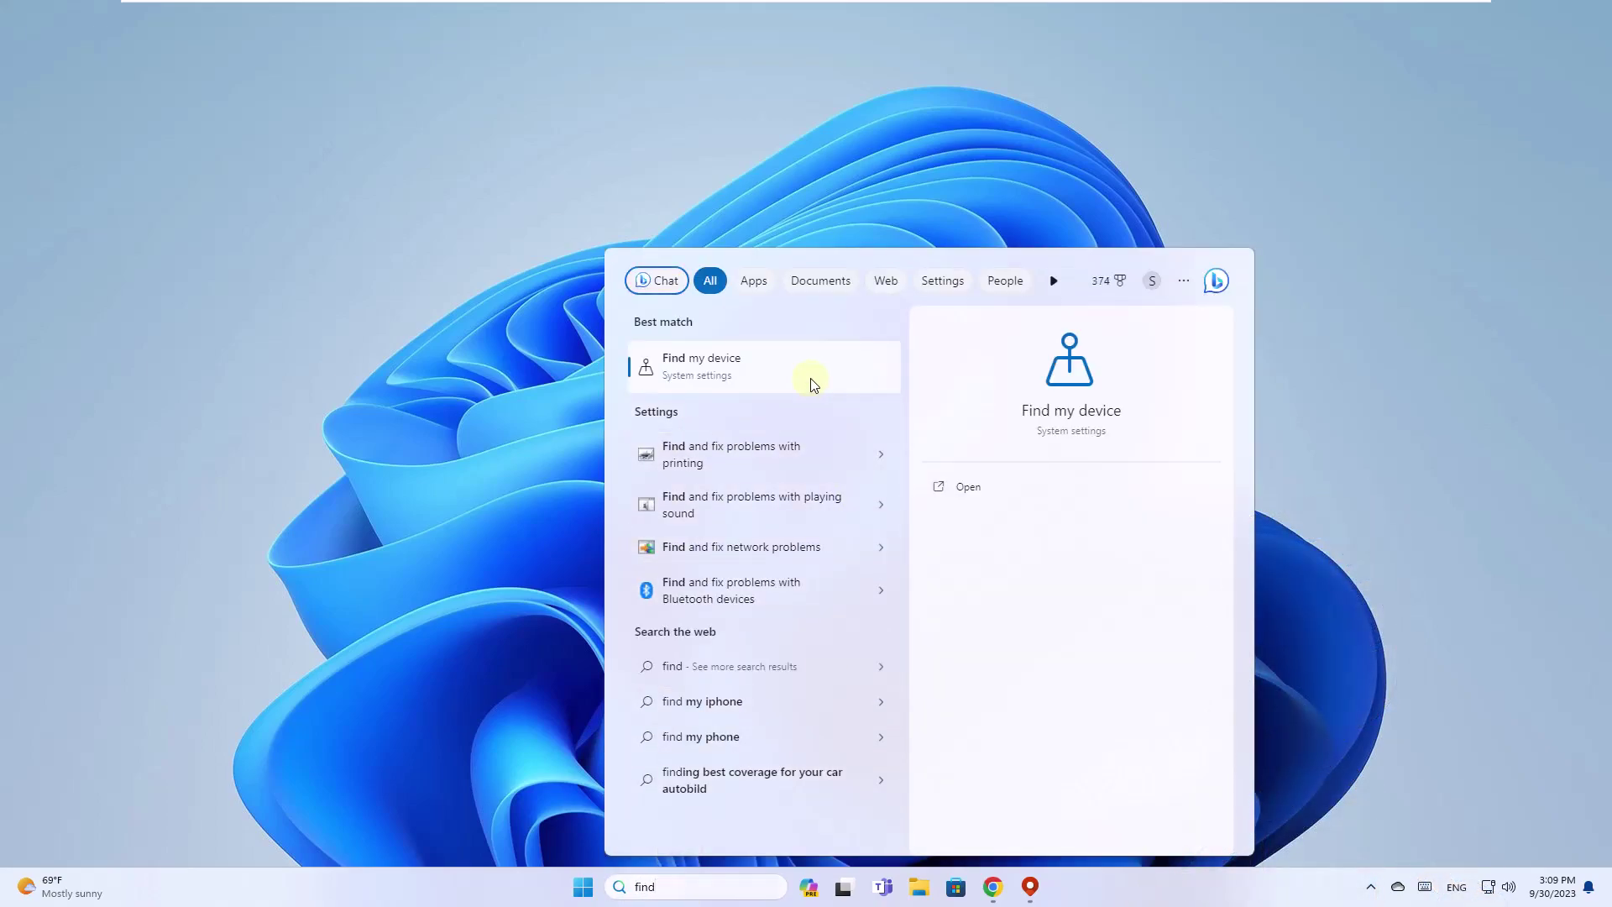
key("Return")
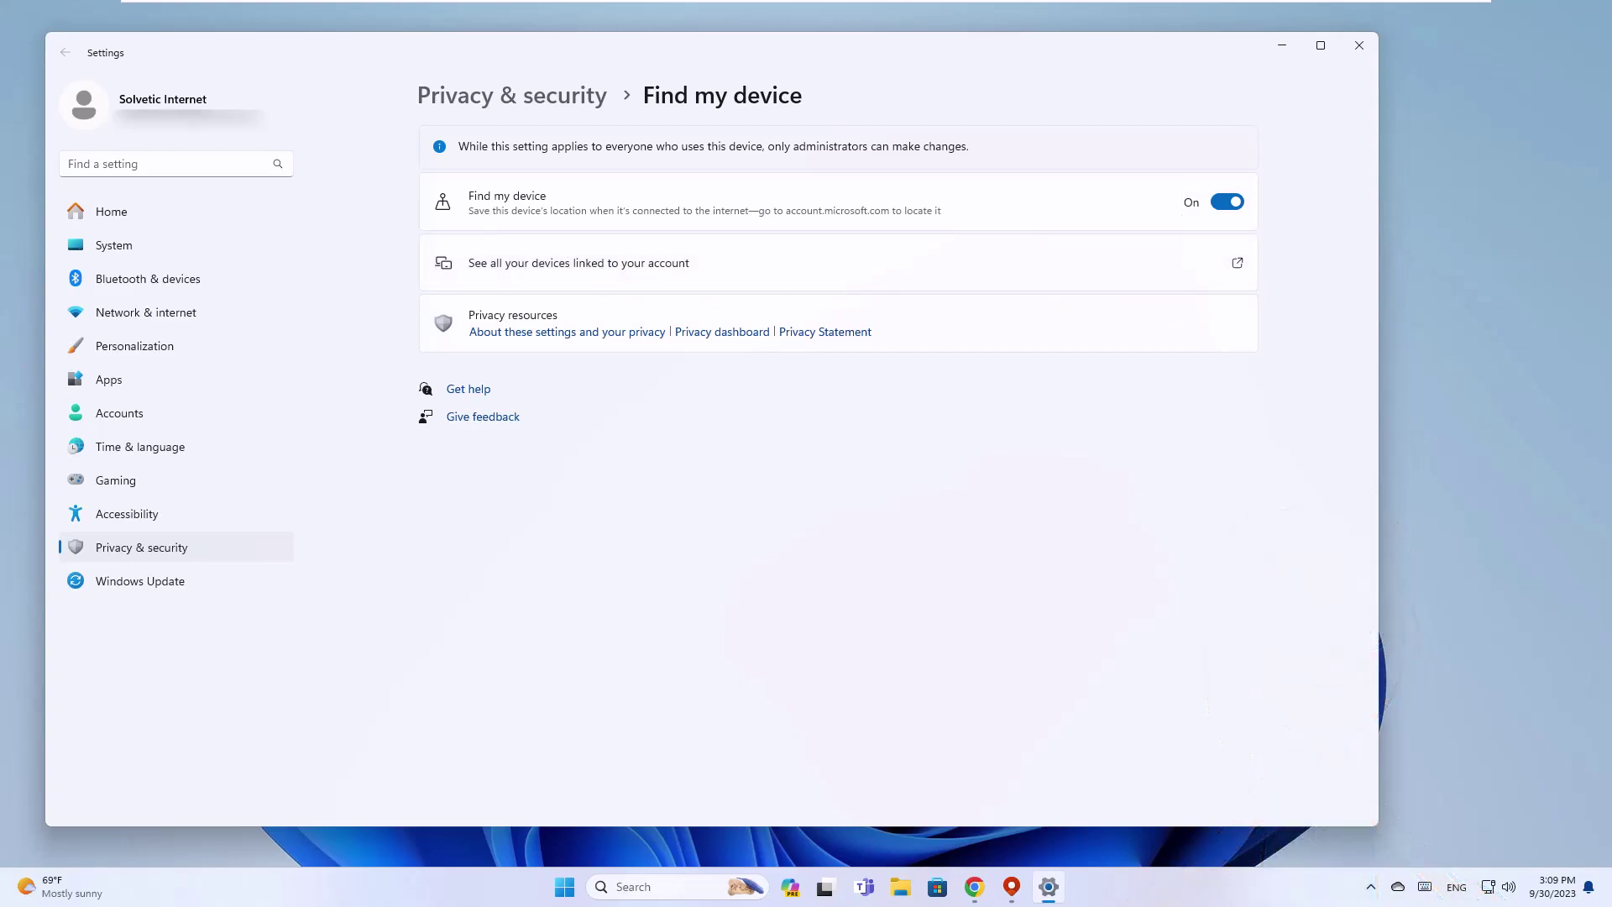
Step: Open the devices linked to the account in Google Chrome just once and go to the Find my device map
left_click(1238, 263)
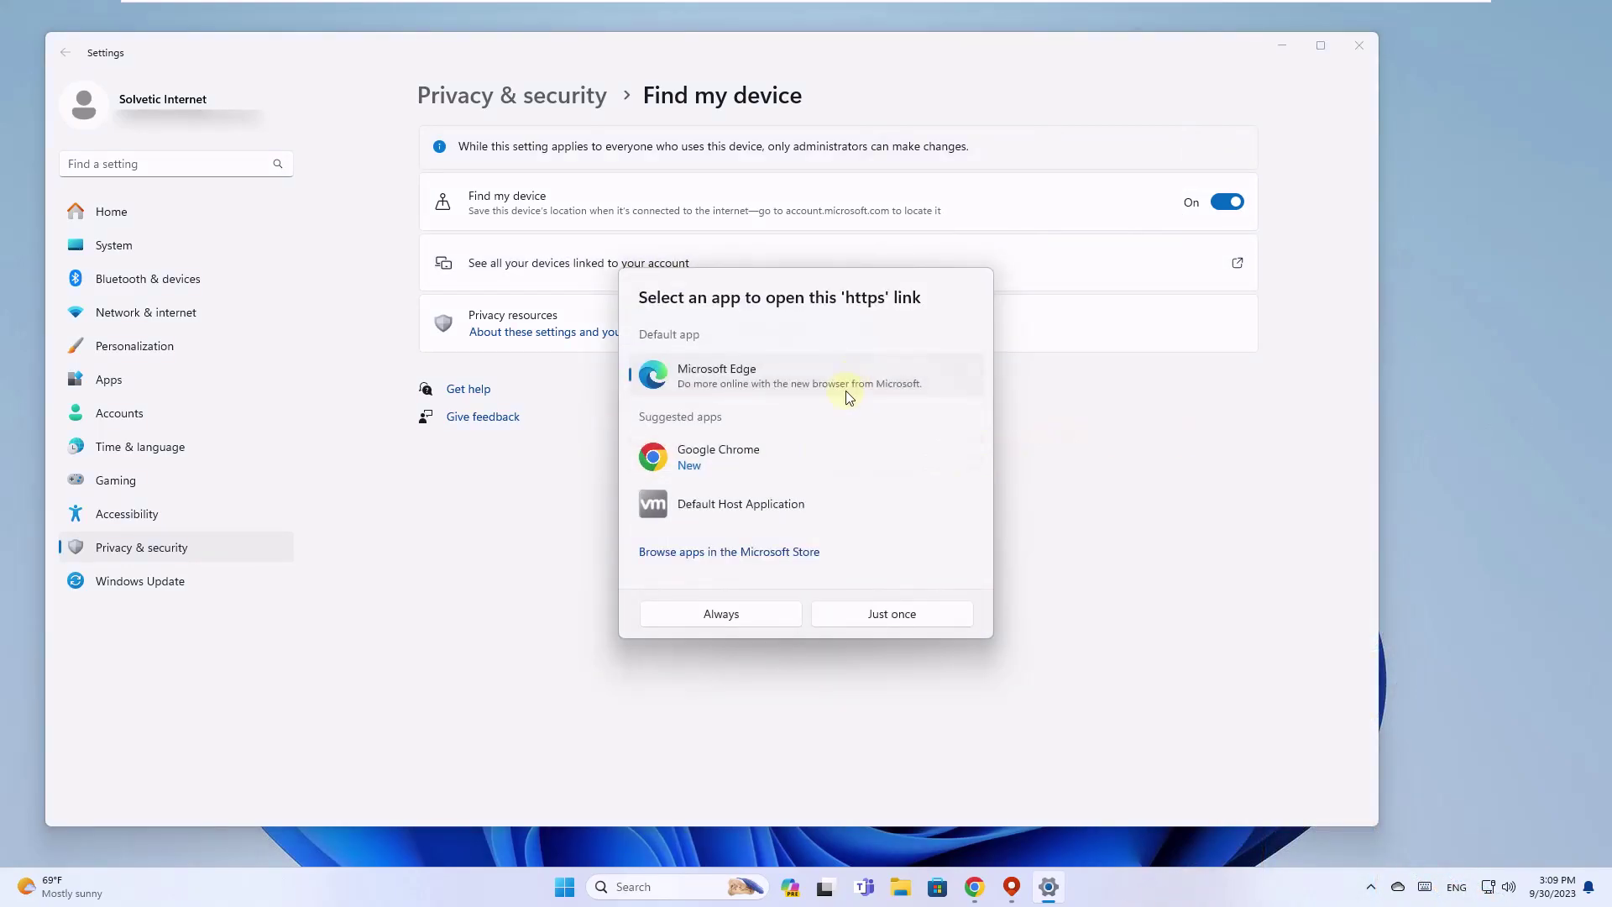
left_click(826, 455)
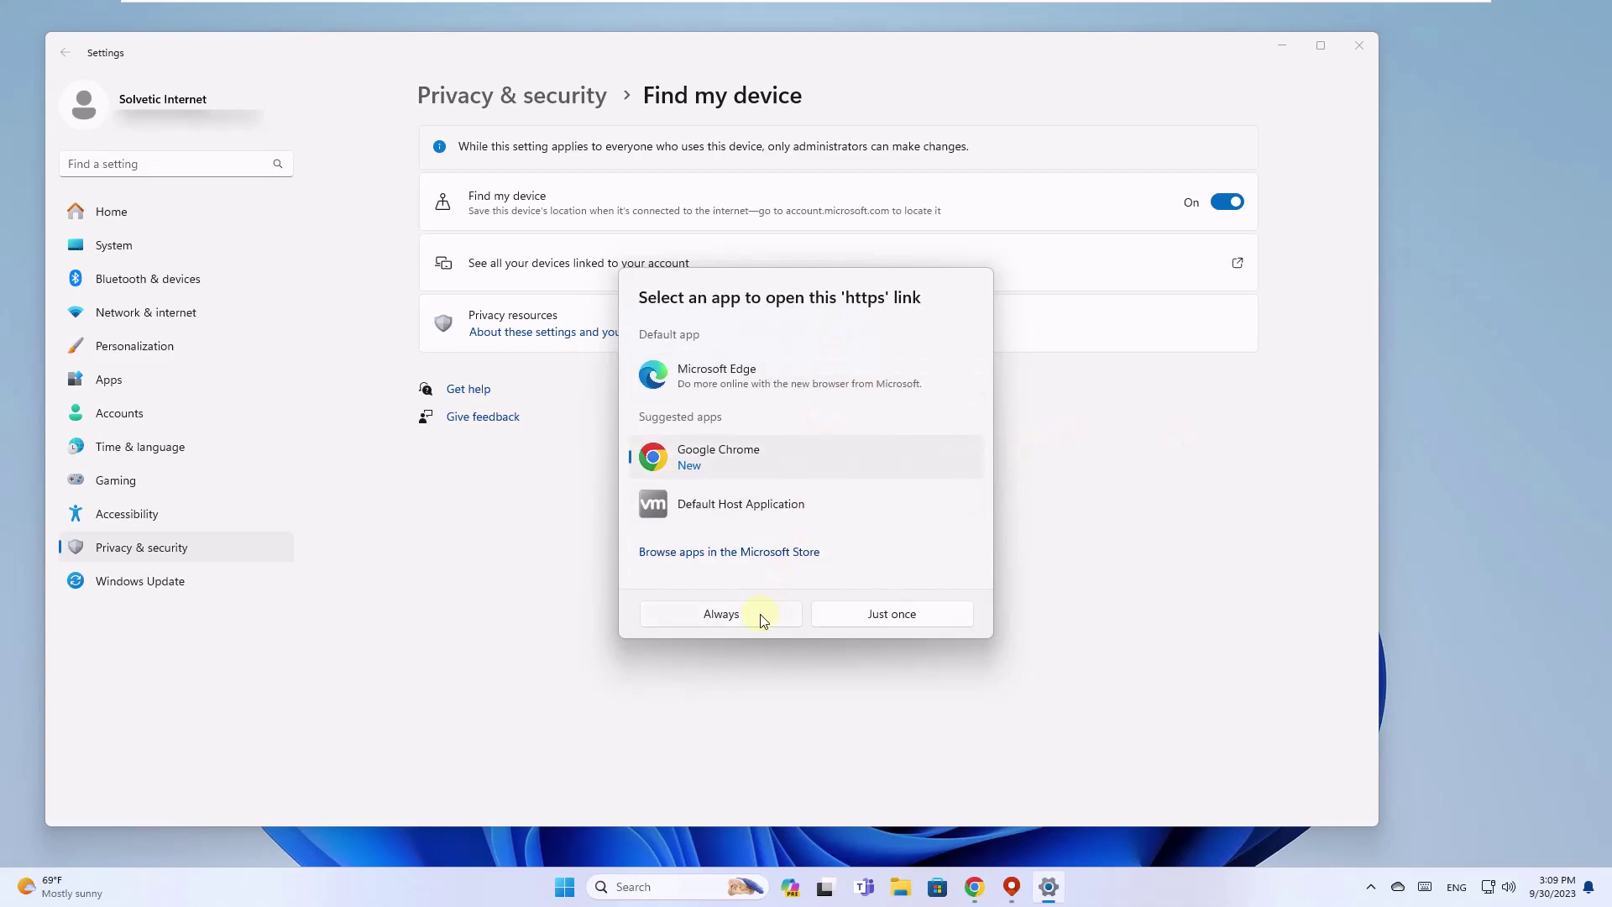
left_click(858, 620)
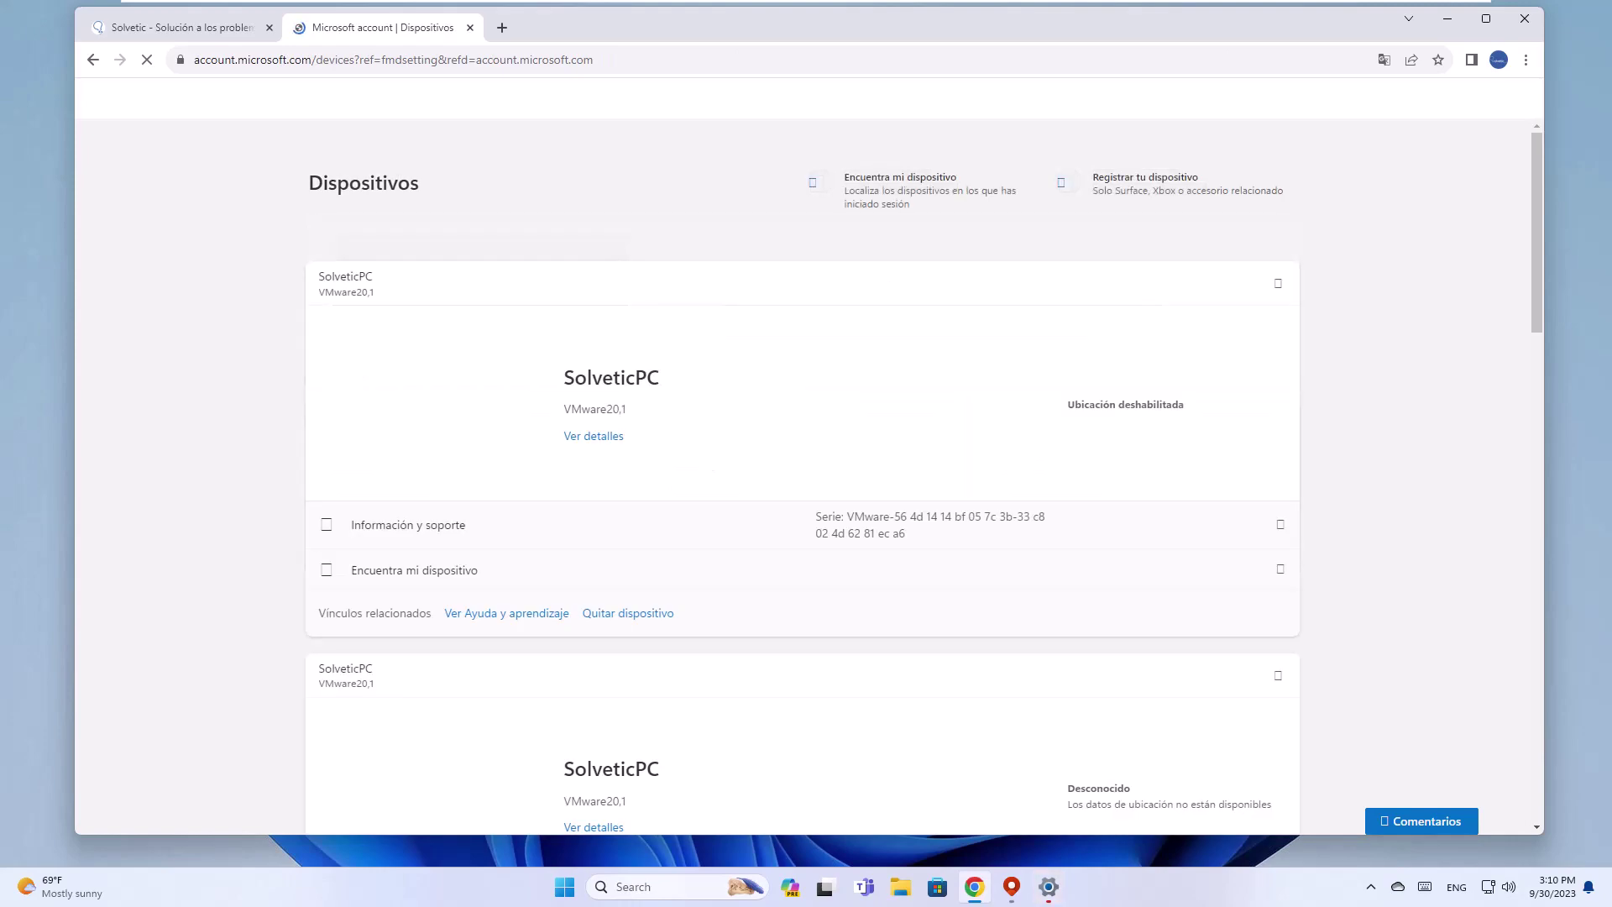
left_click(865, 194)
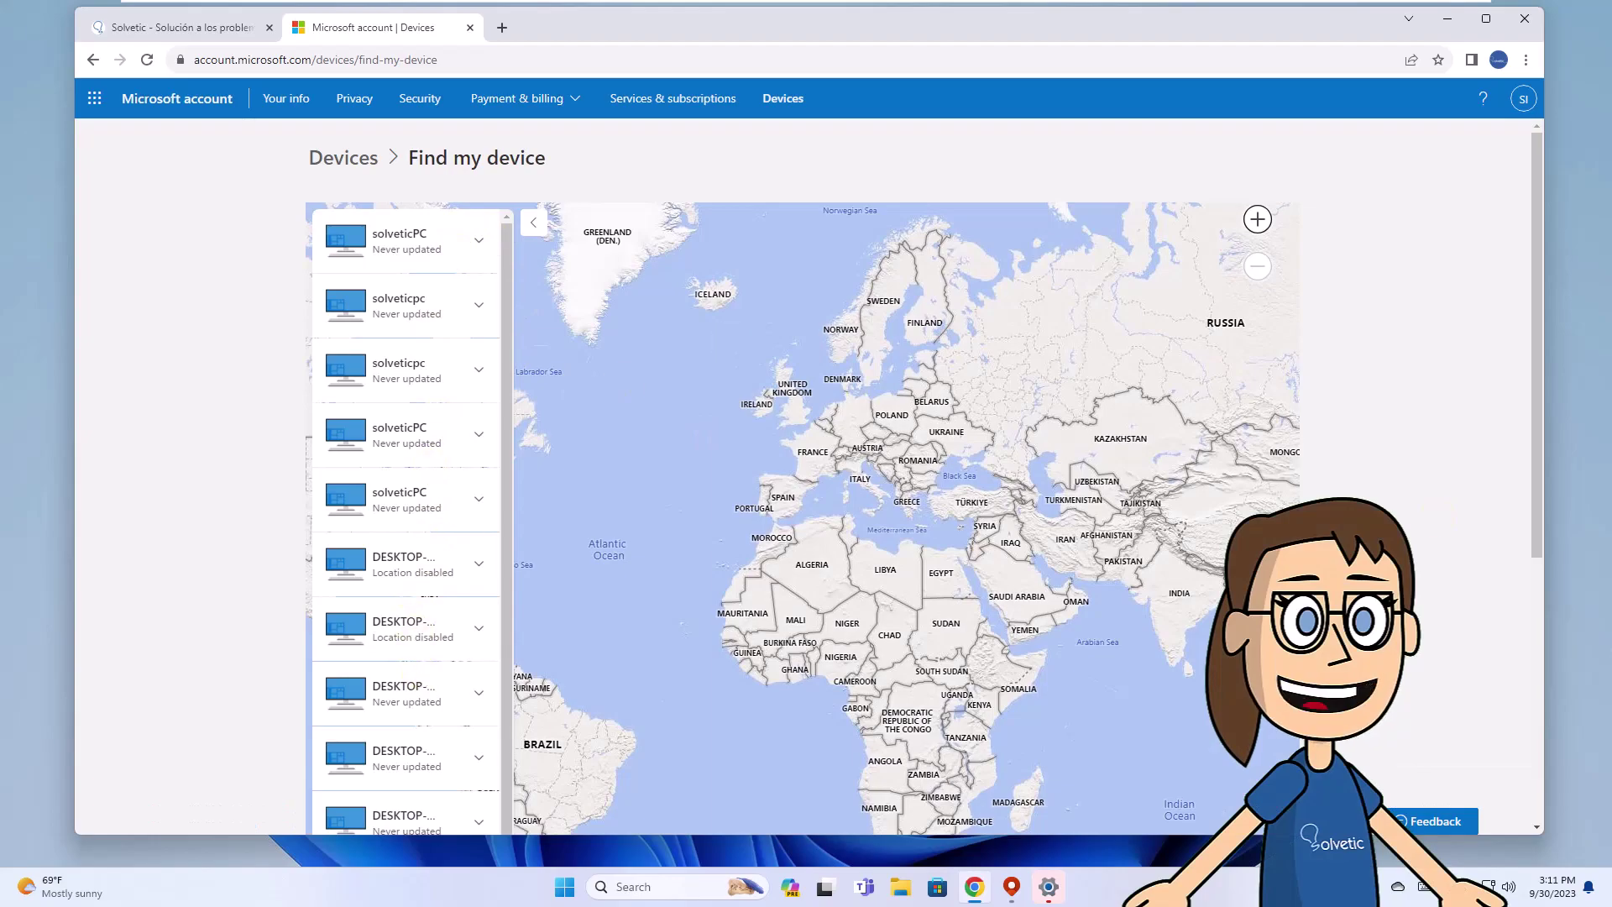
Step: Try to locate each of the first three computers in the Find my device list
left_click(480, 242)
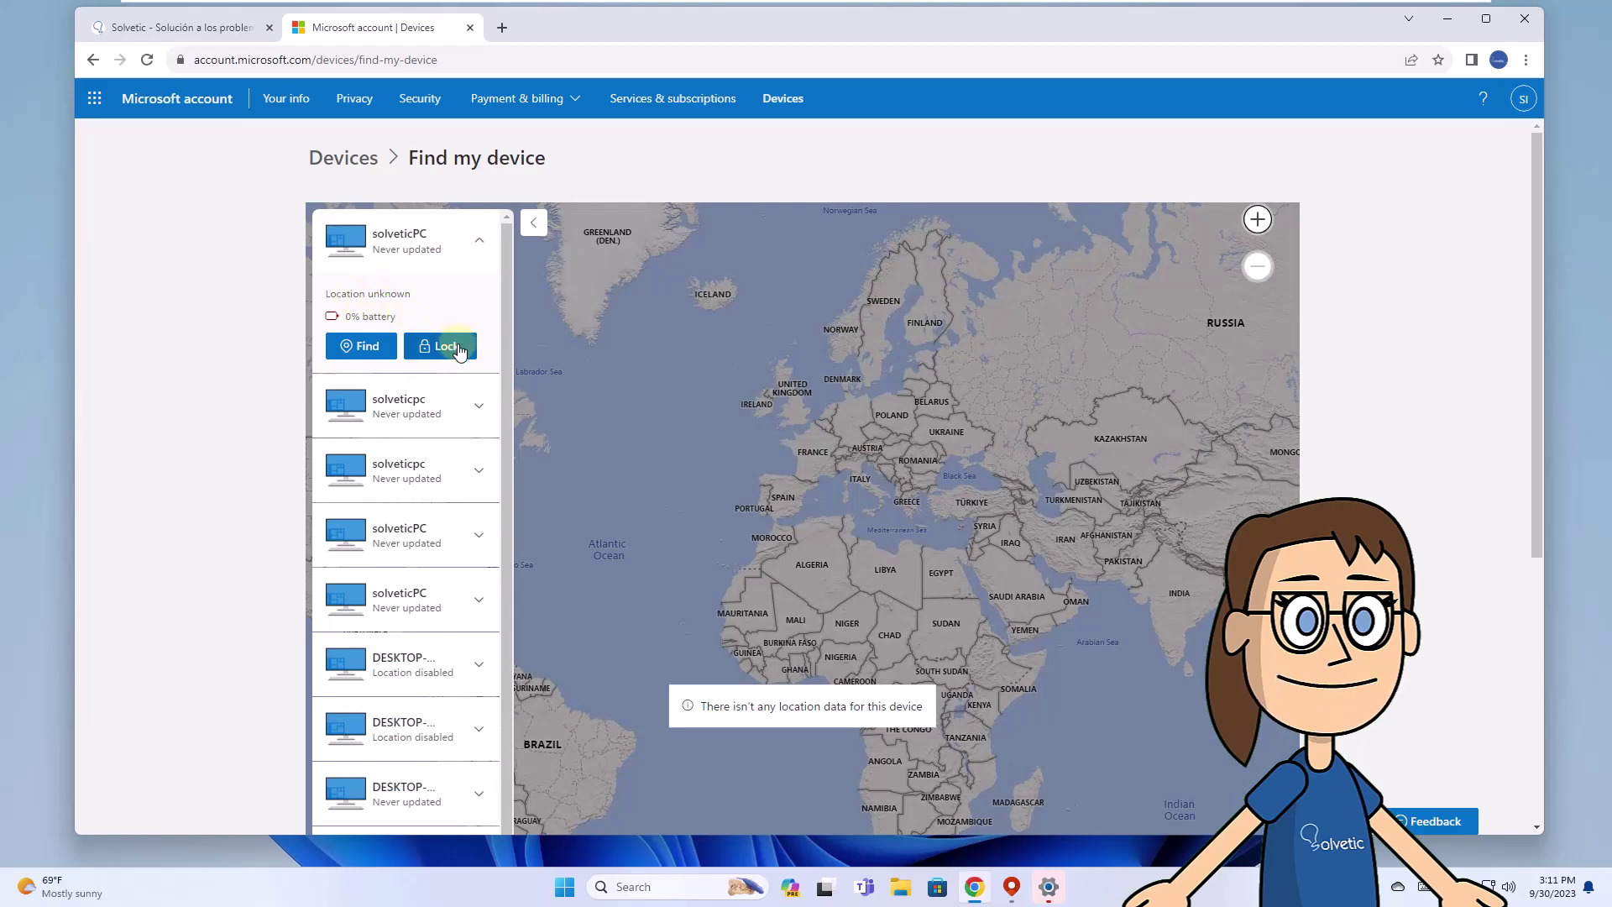
left_click(362, 351)
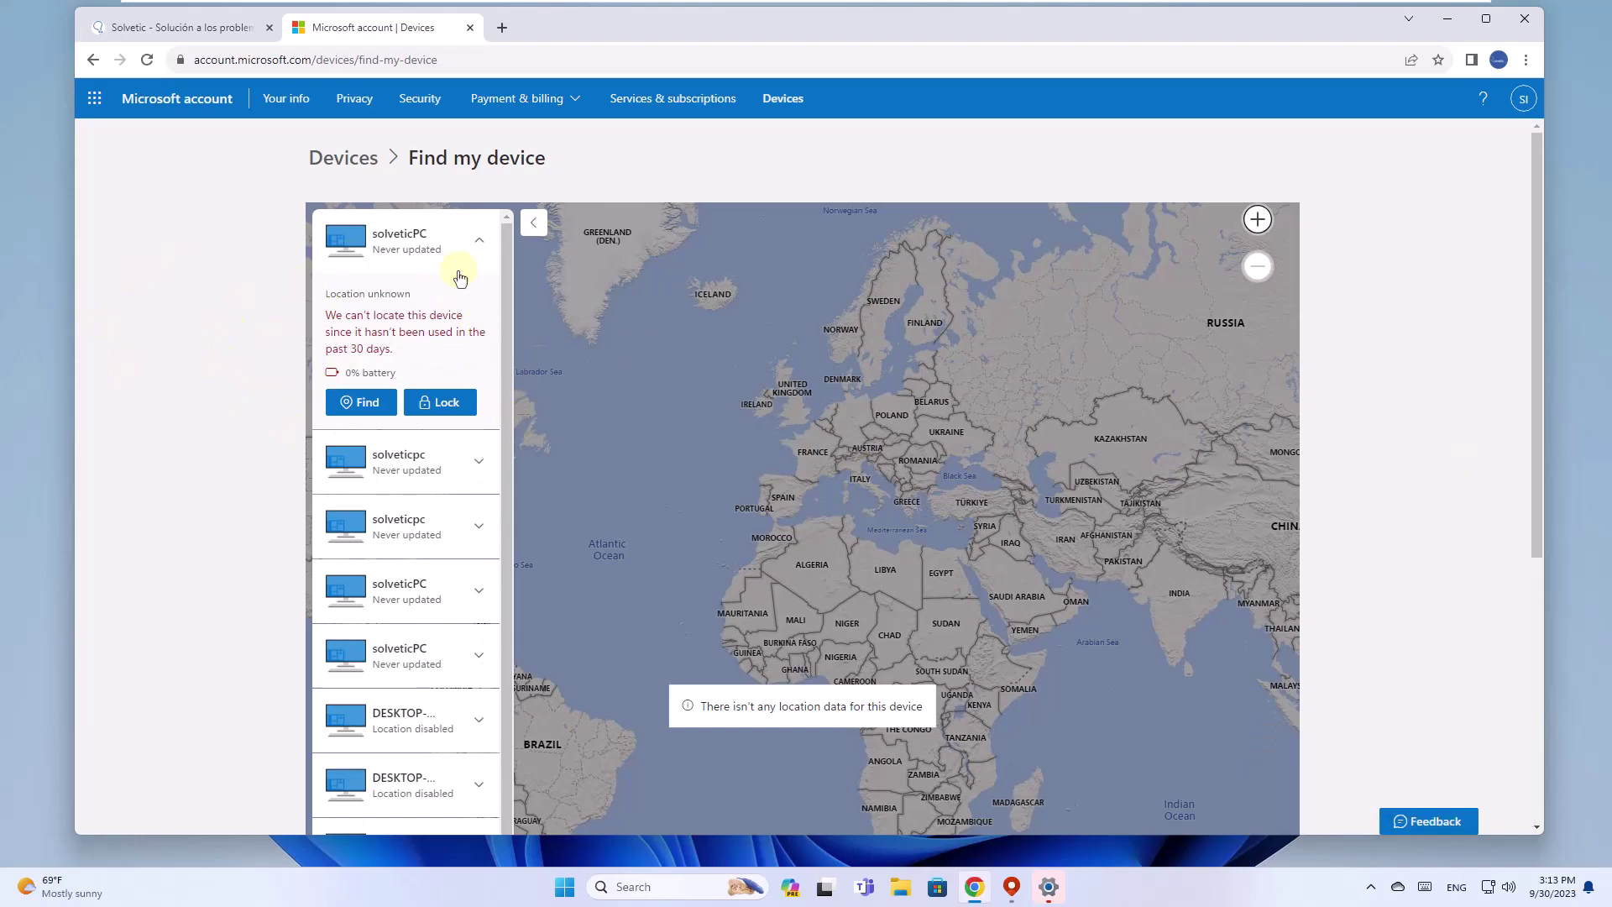
left_click(487, 460)
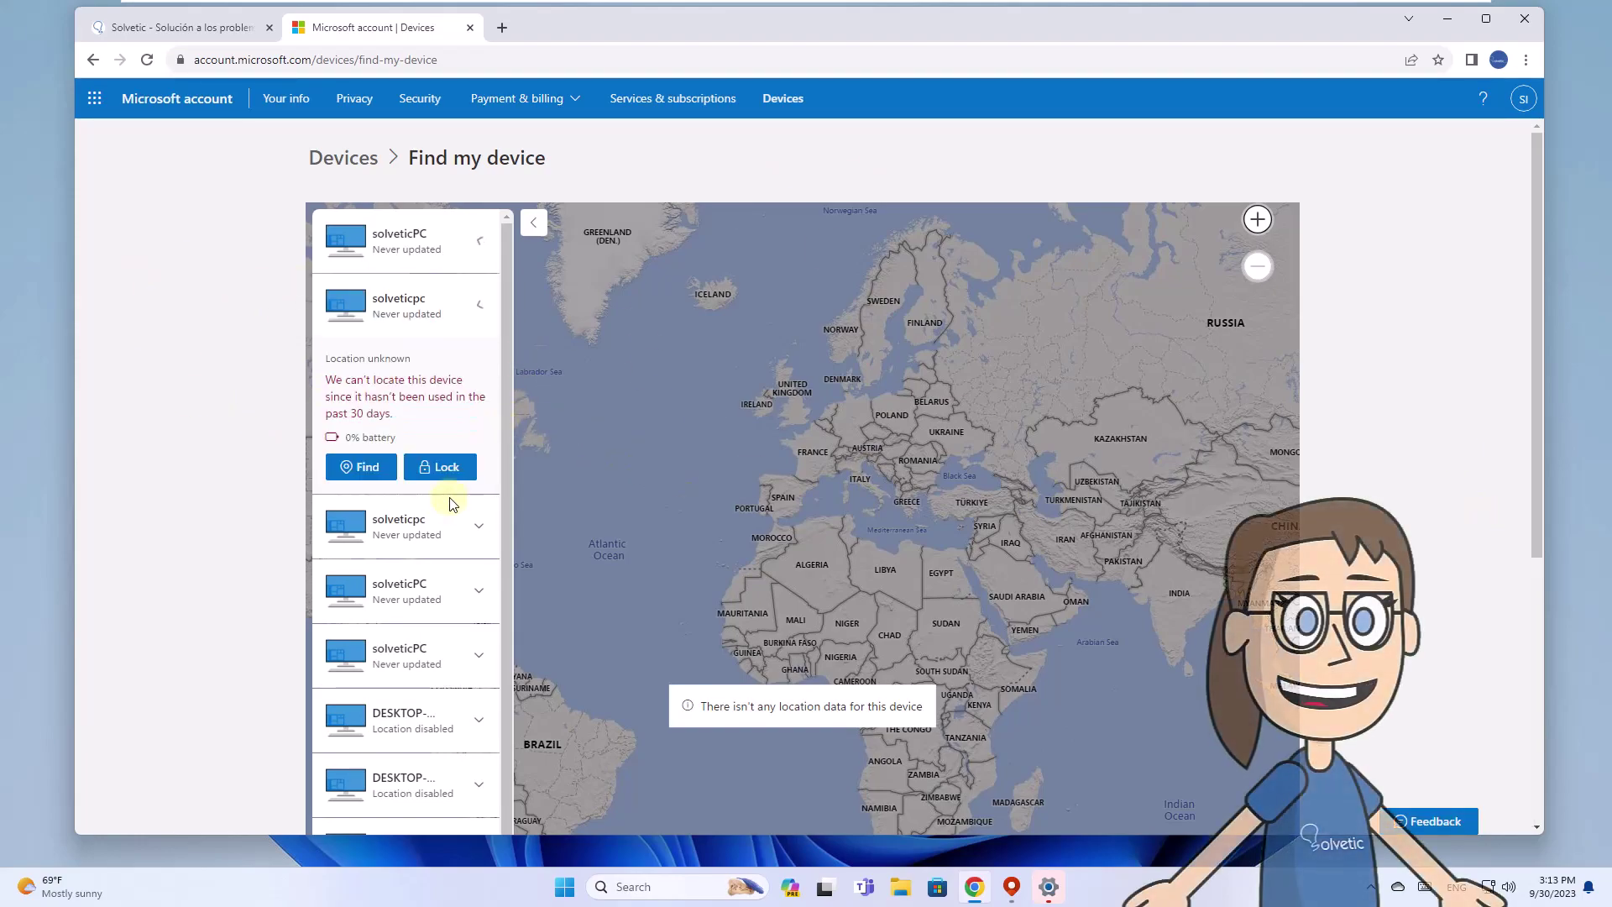
left_click(368, 467)
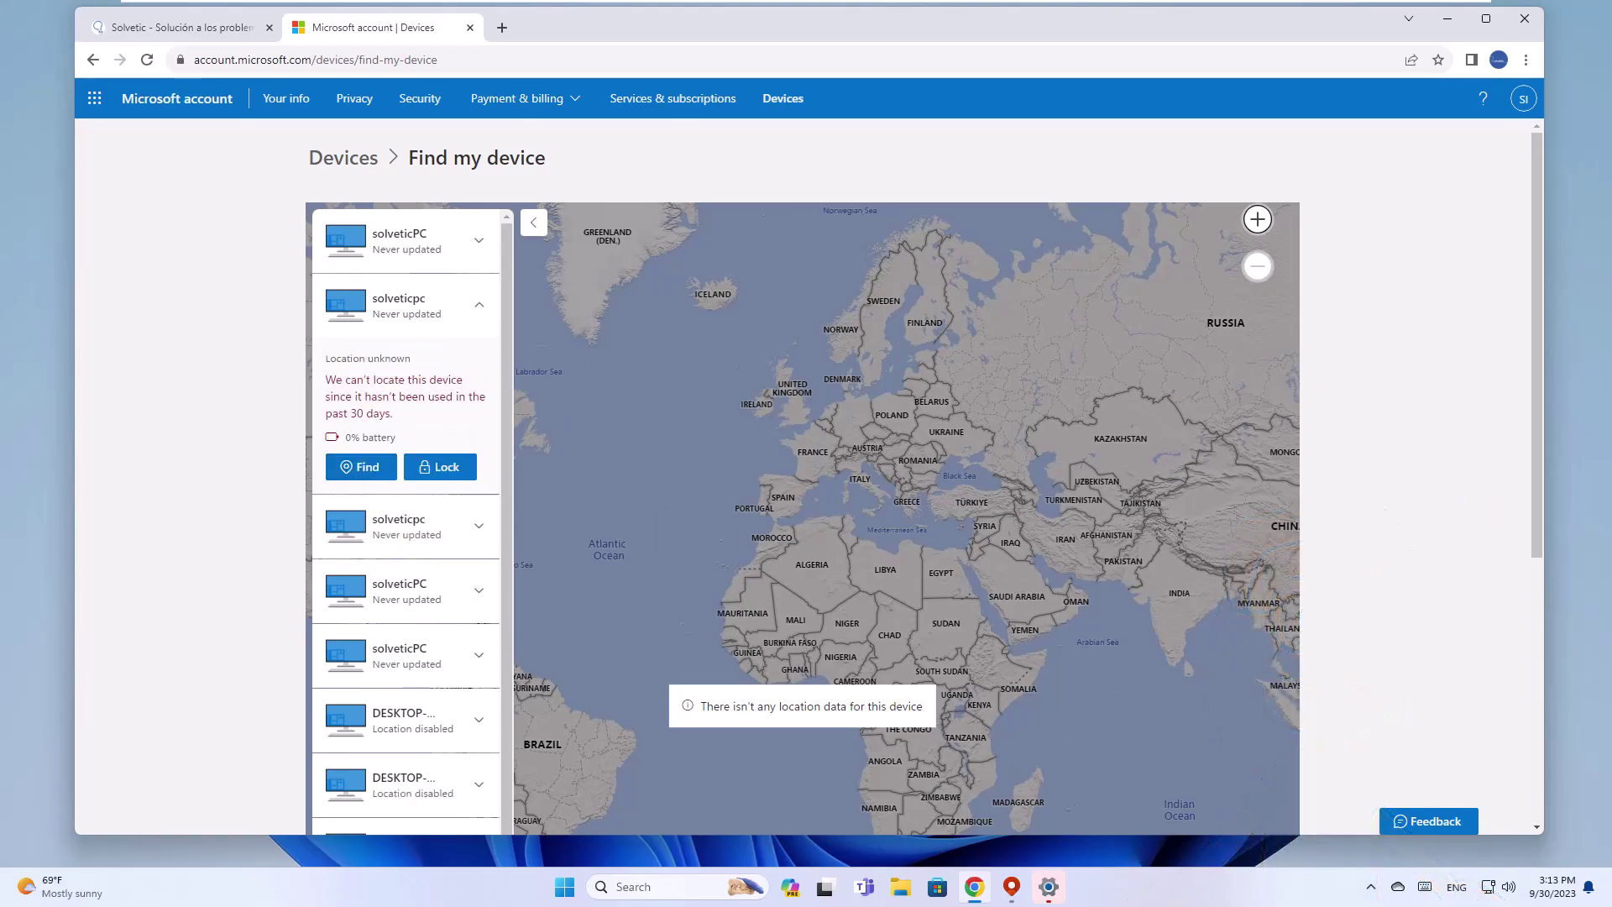
left_click(753, 370)
left_click(492, 384)
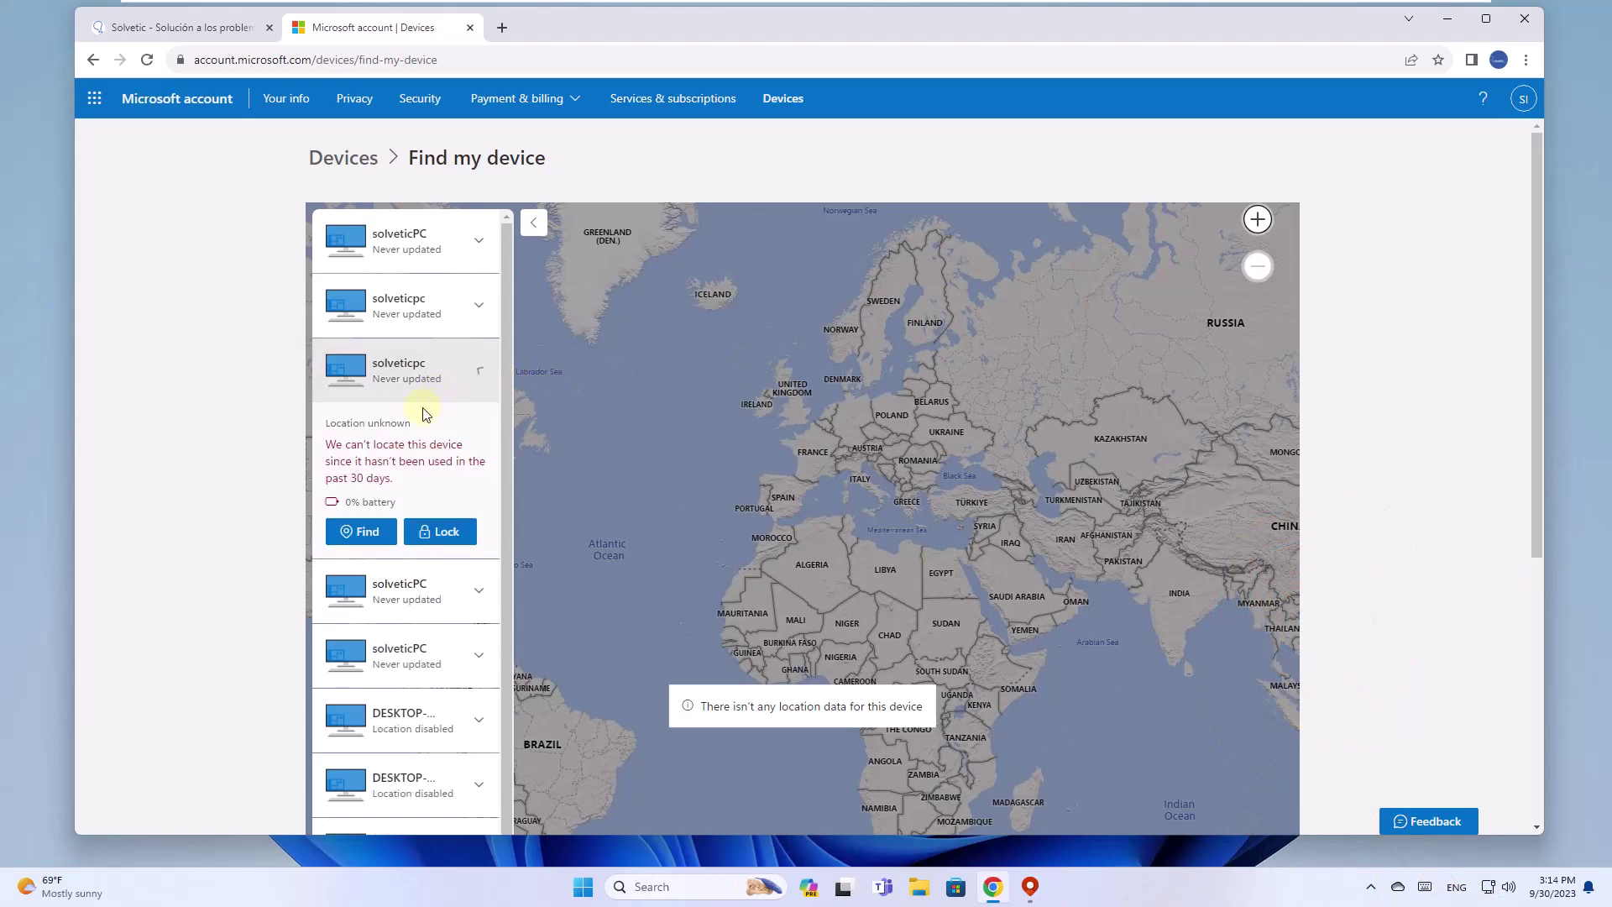
left_click(360, 531)
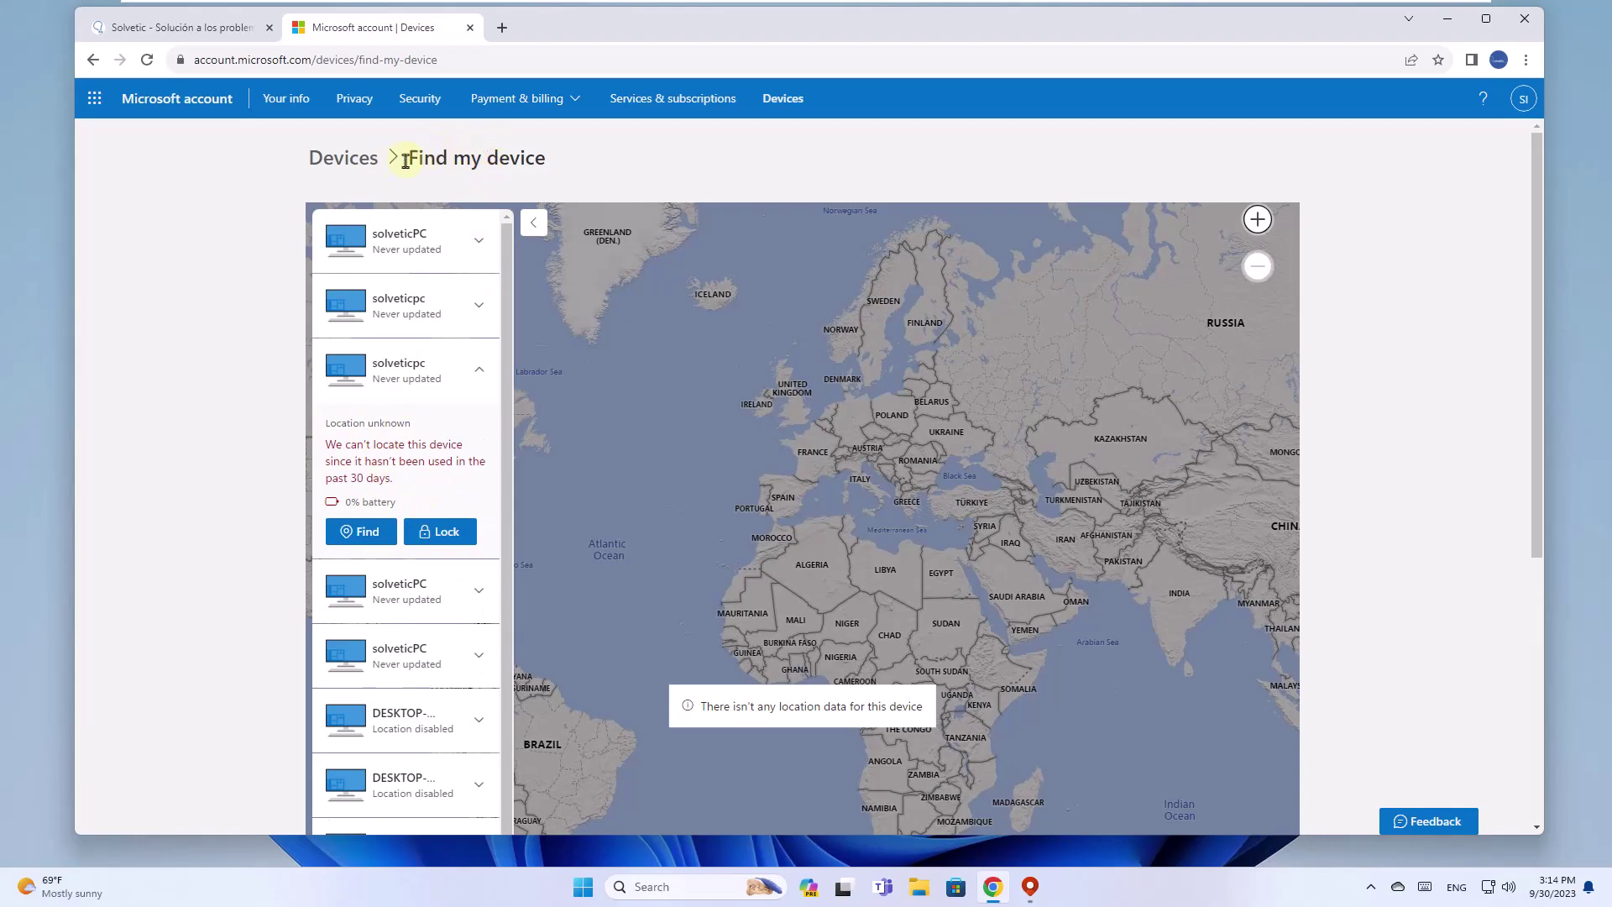
Step: Return to the account's Devices overview and expand the details of DESKTOP-5GC81P1
left_click(344, 158)
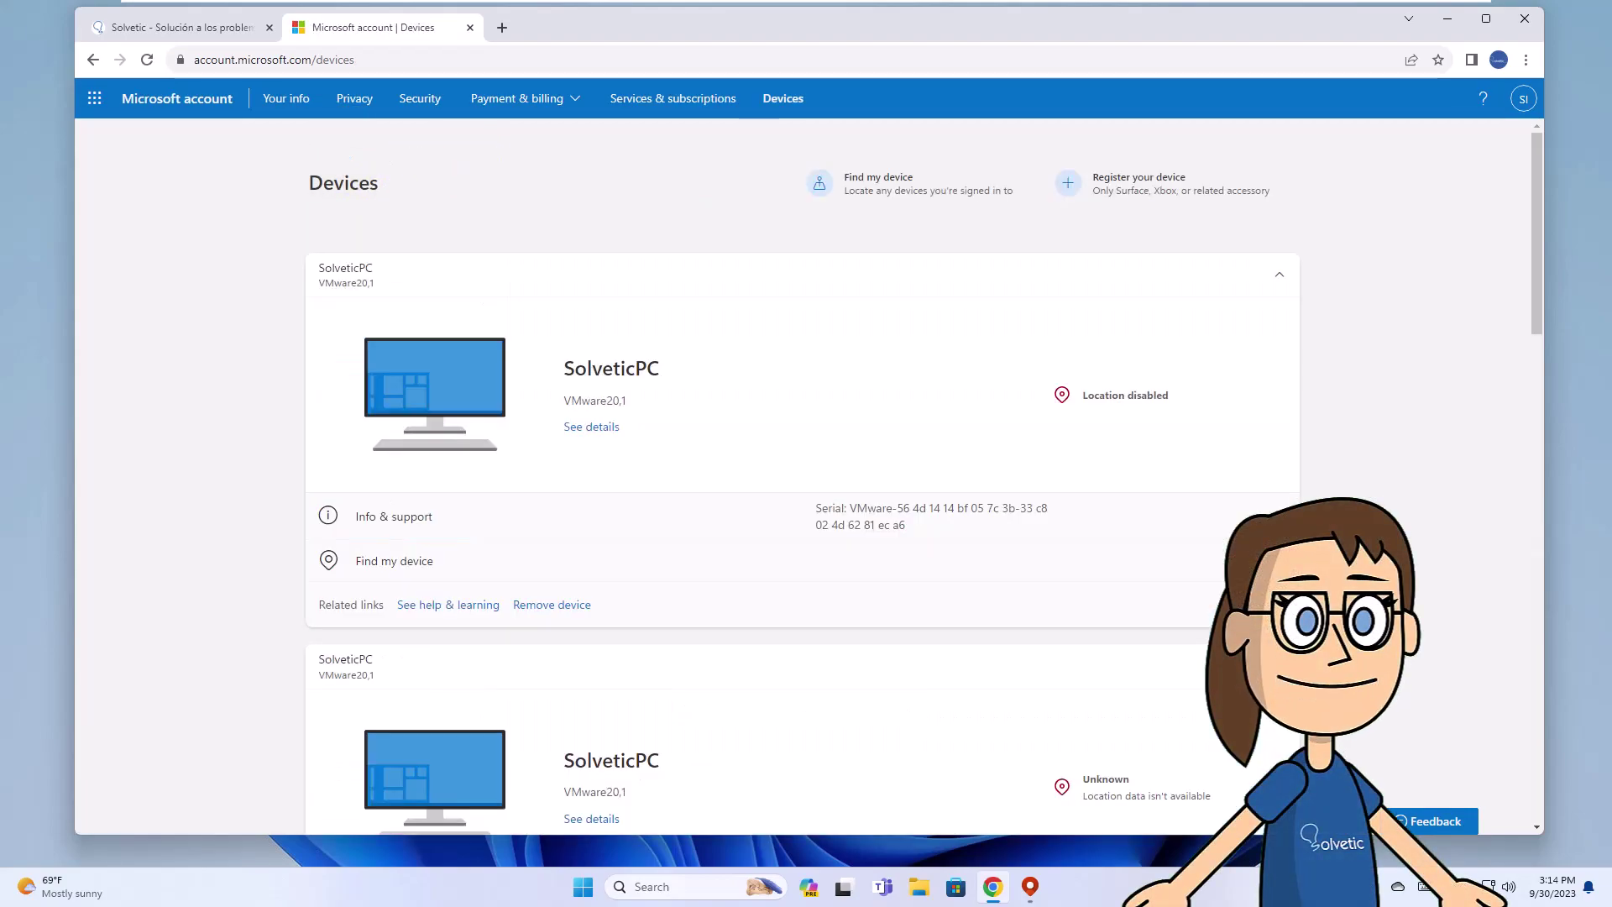
scroll(1425, 604, "down", 4)
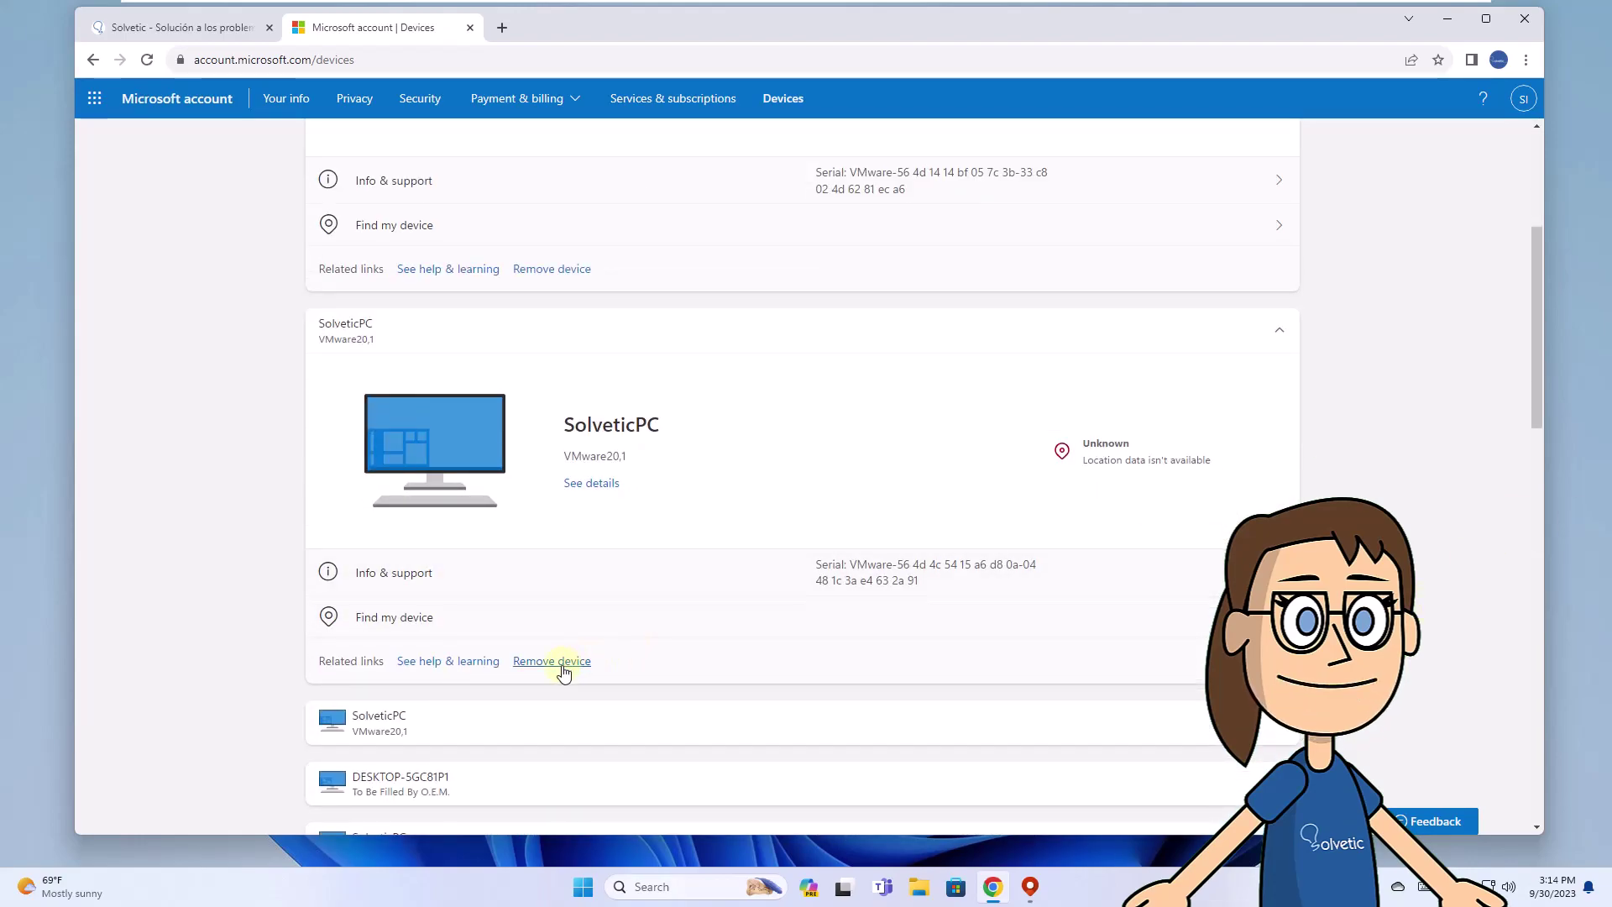
scroll(588, 659, "down", 2)
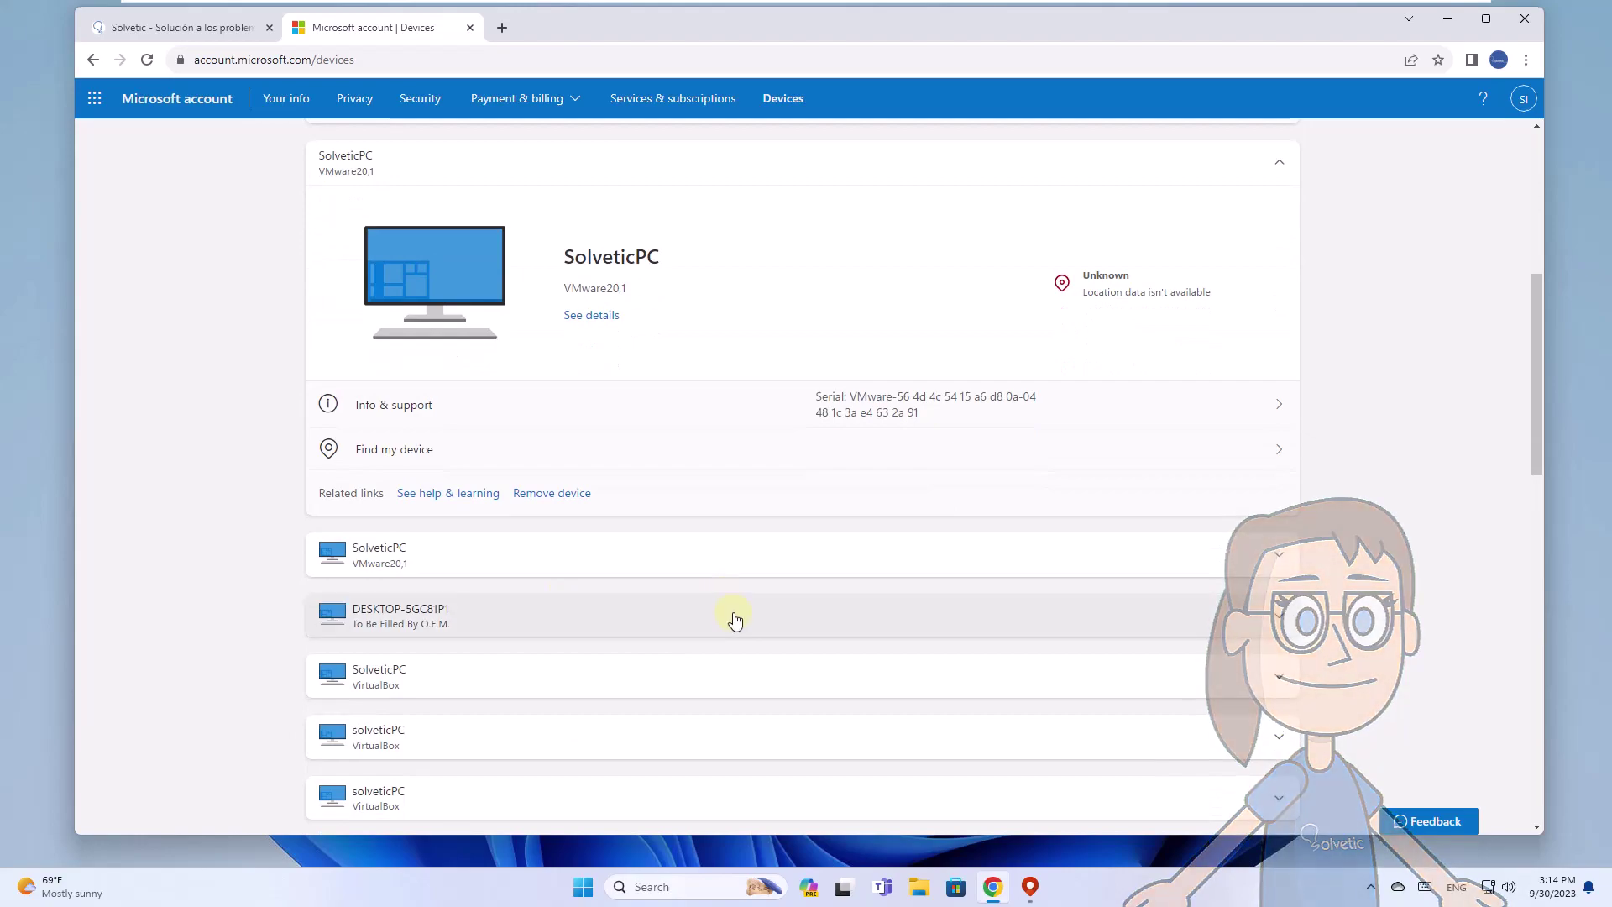
left_click(734, 619)
scroll(921, 446, "down", 4)
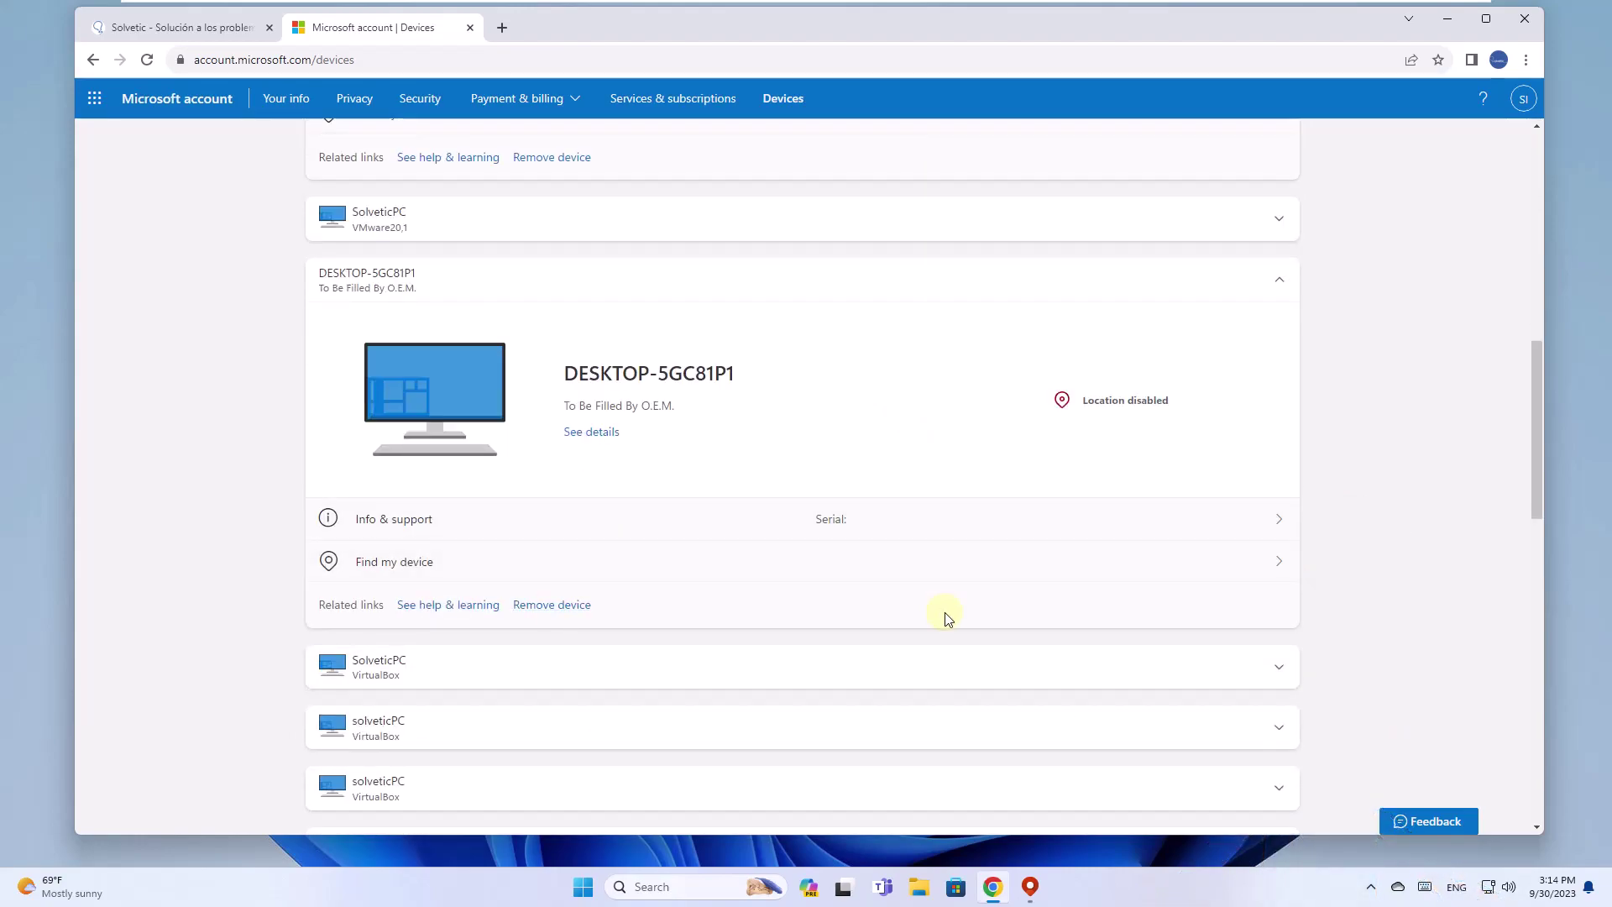
Step: Remove a solveticPC VirtualBox device from the account, confirming readiness to remove it, and minimize the browser
scroll(940, 621, "down", 2)
left_click(911, 636)
scroll(926, 591, "down", 5)
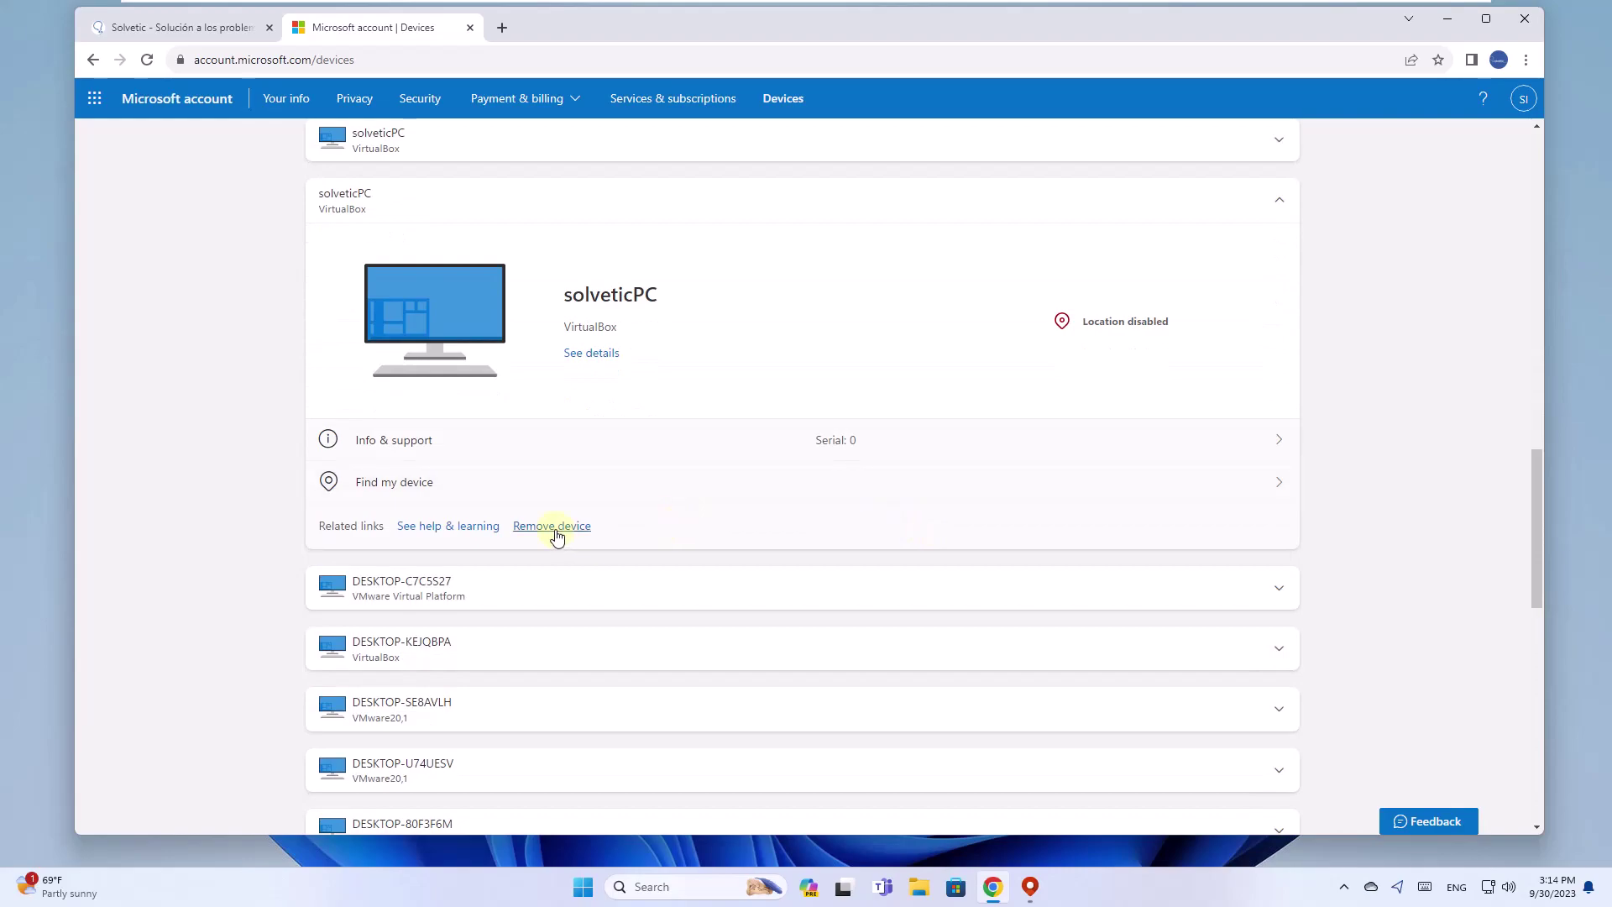
left_click(551, 526)
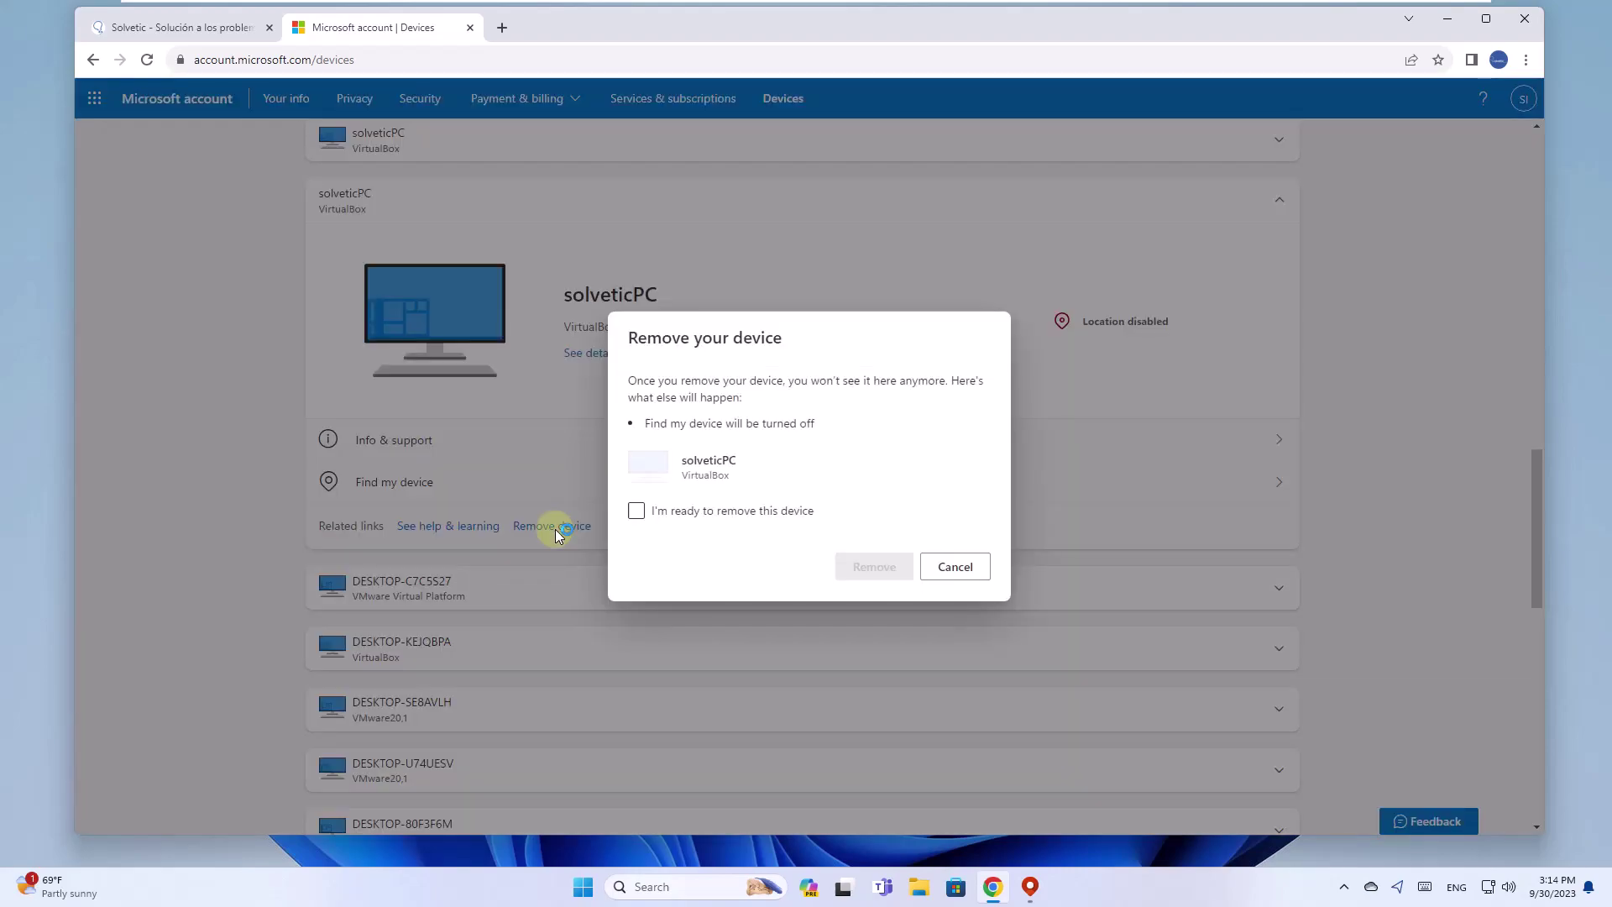
left_click(635, 511)
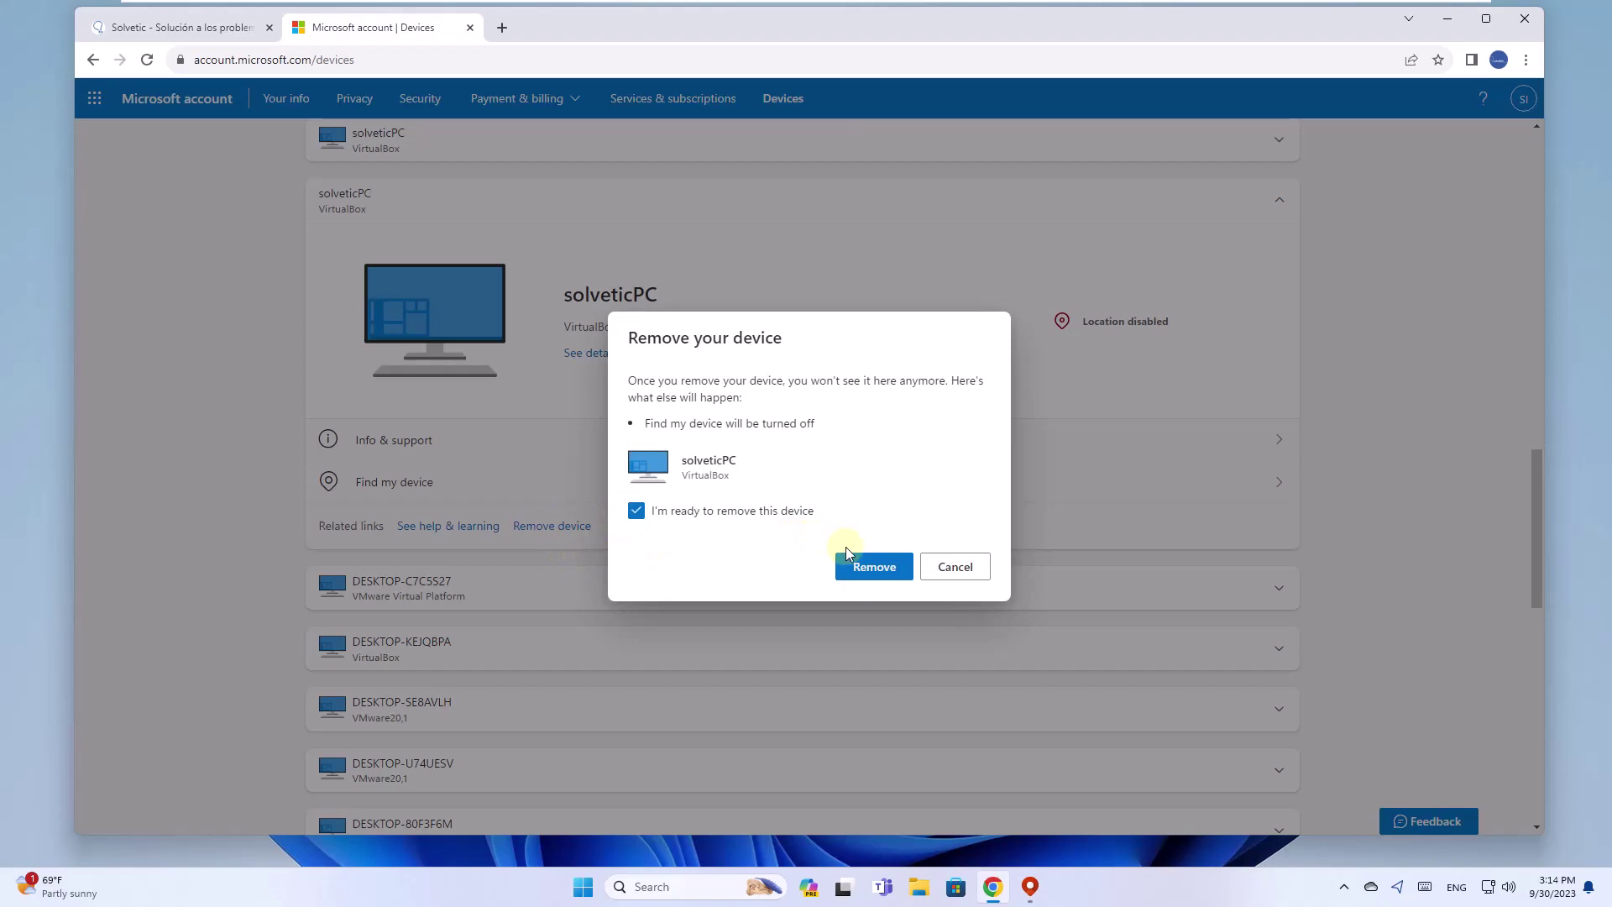
left_click(866, 569)
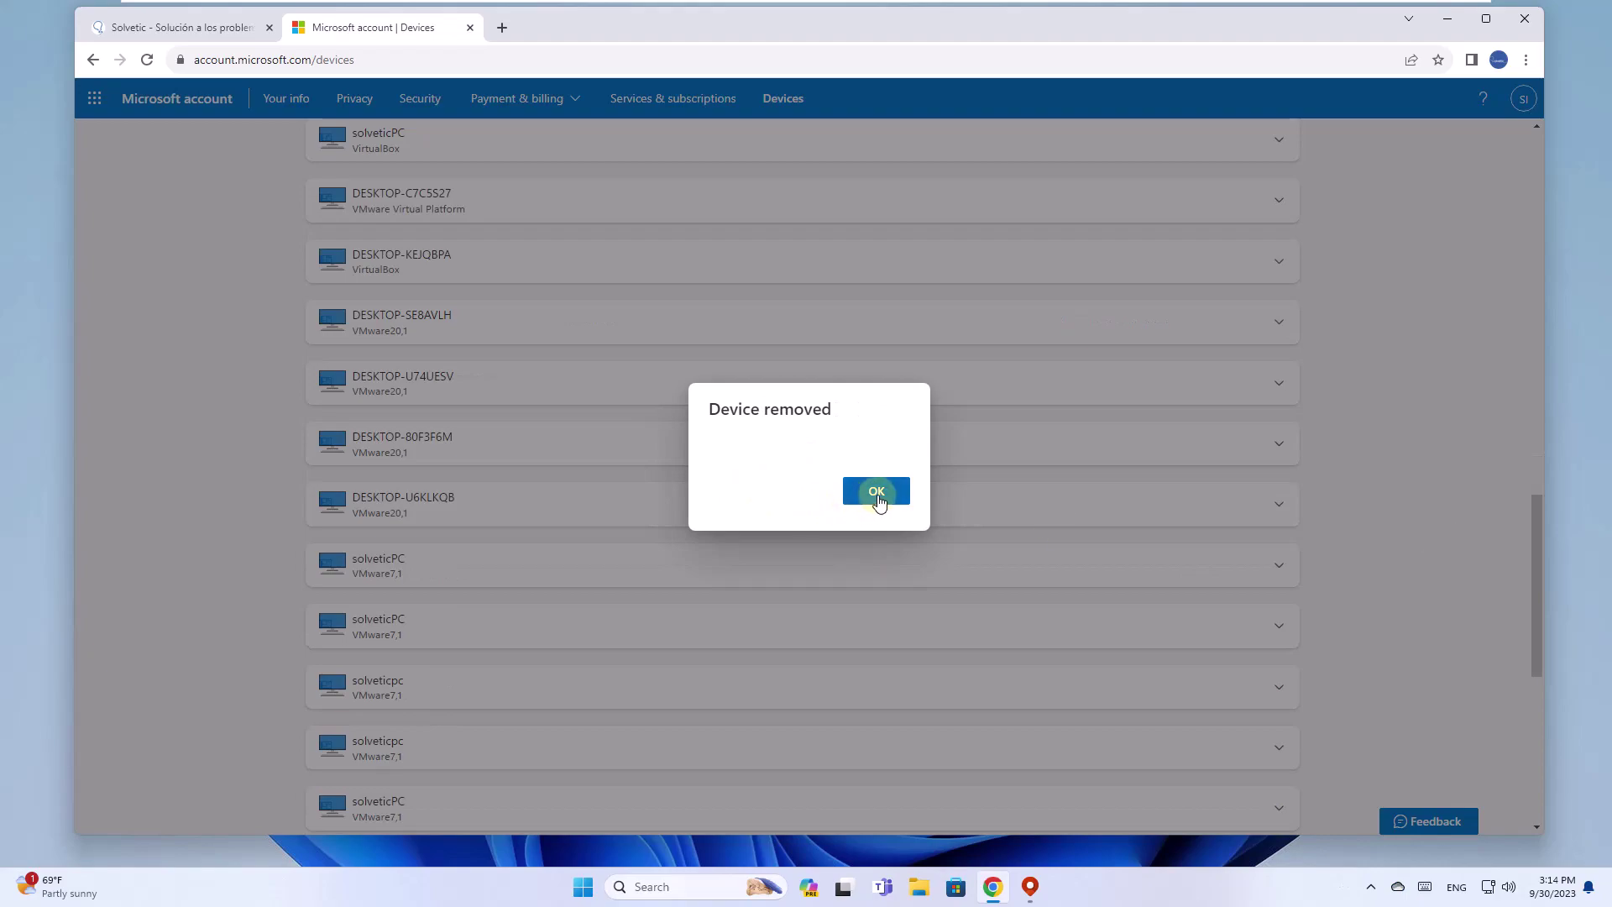
left_click(877, 492)
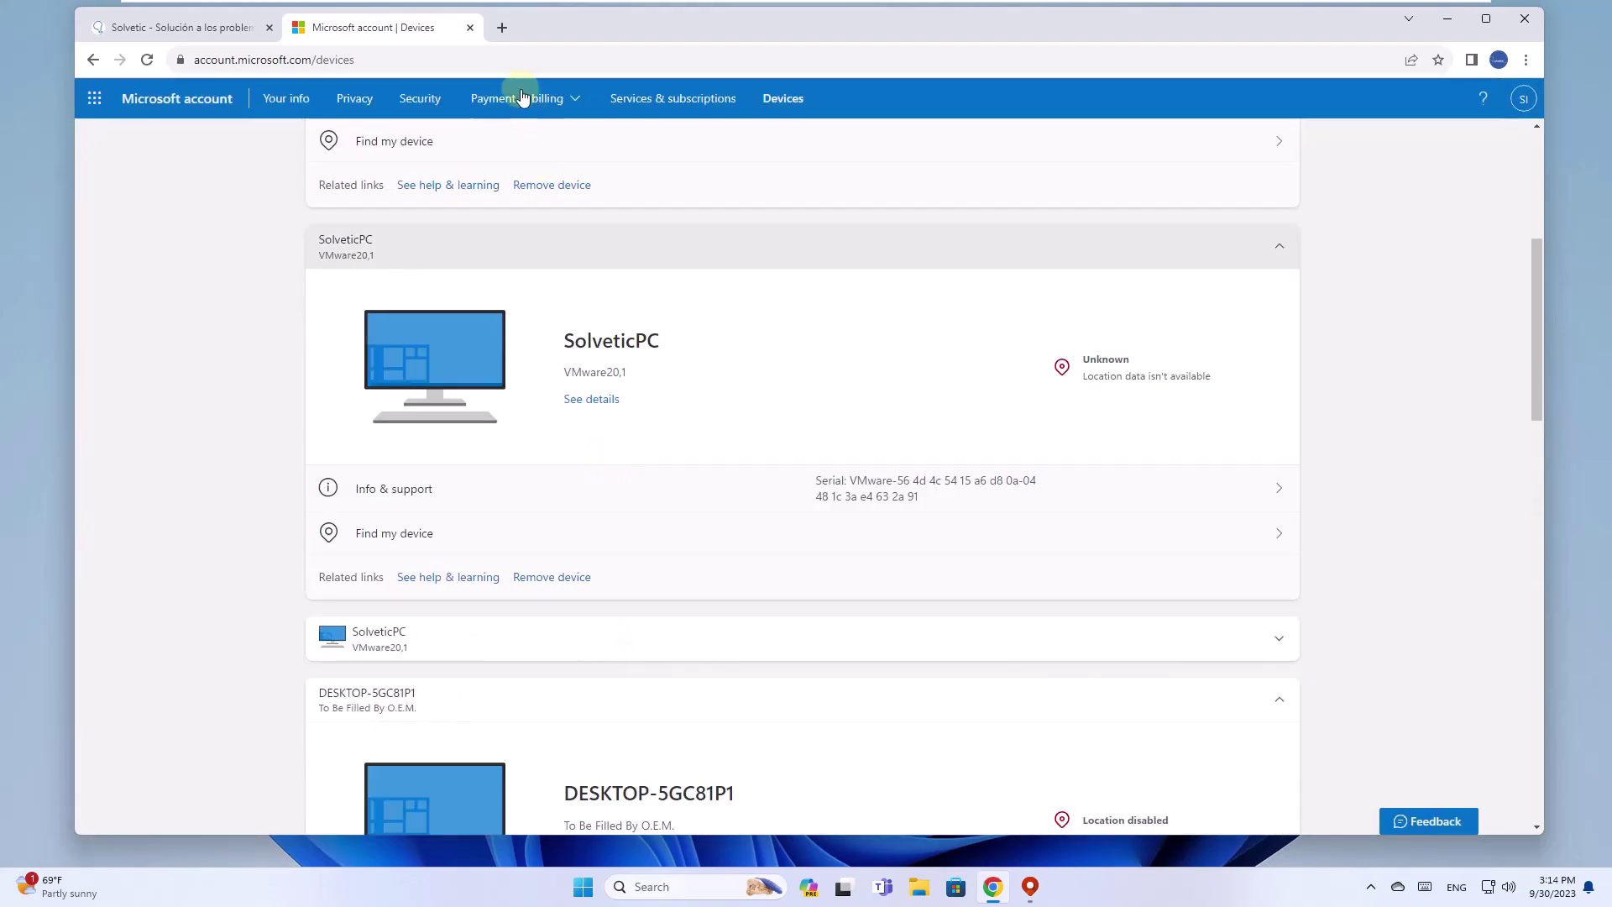
left_click(1448, 19)
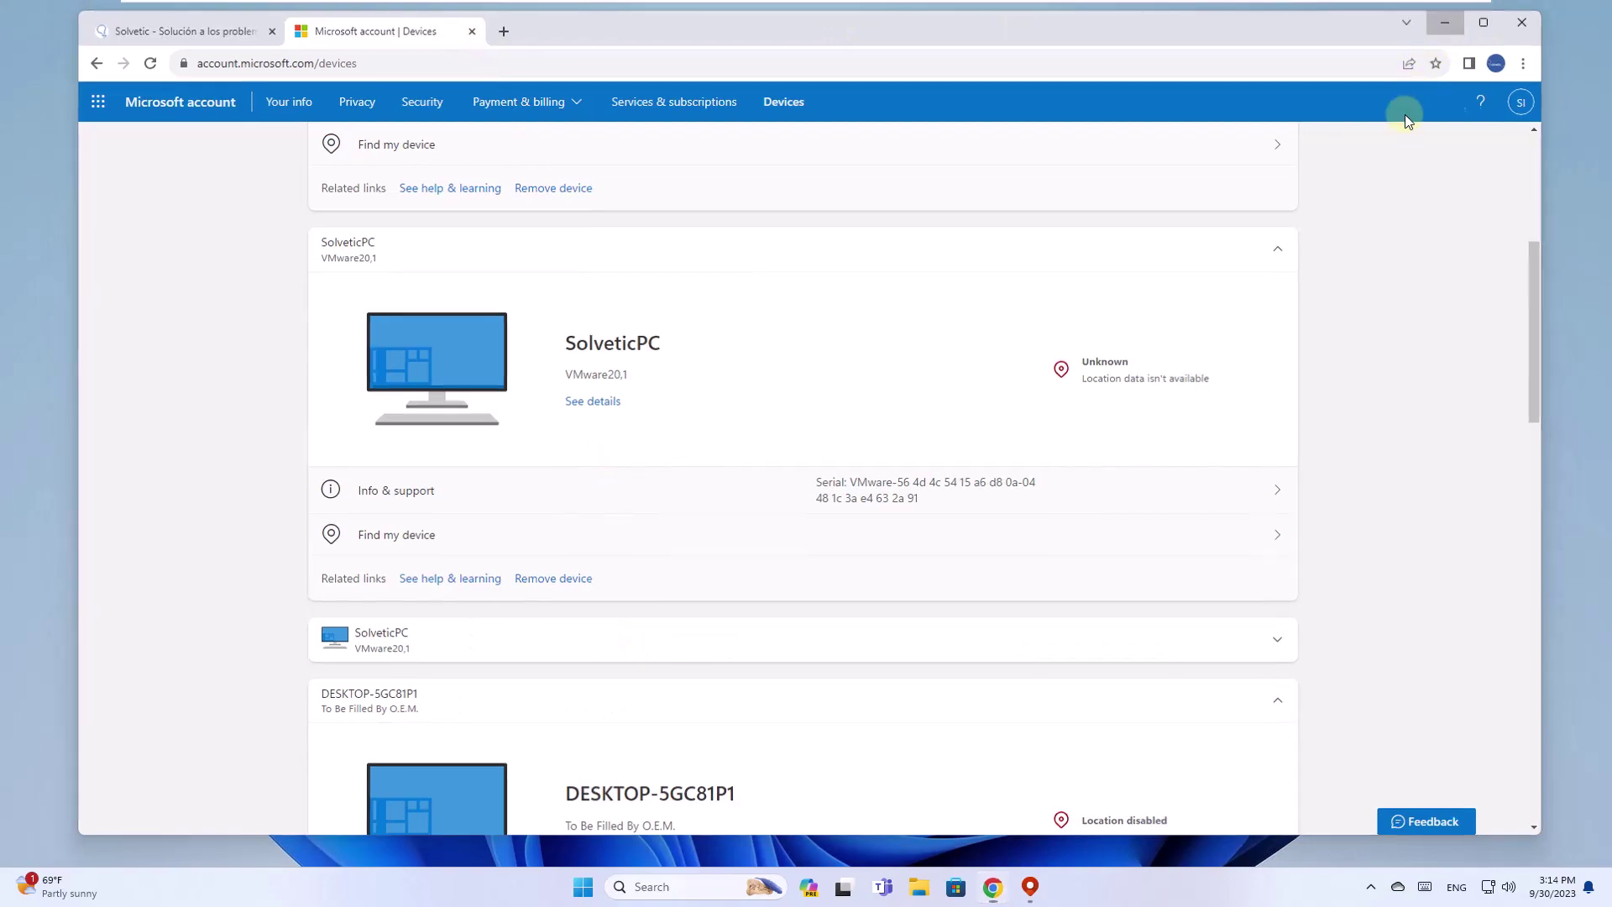